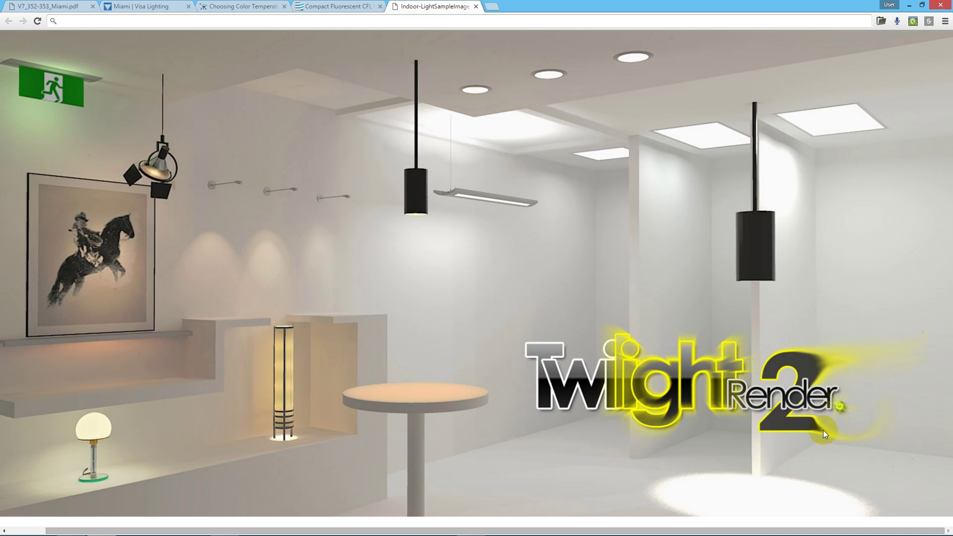
Switch from the Twilight sample image in Chrome to 02-Office-SpotlightSettingsLightPreview.skp in SketchUp
{"action": "key", "text": "alt+Tab"}
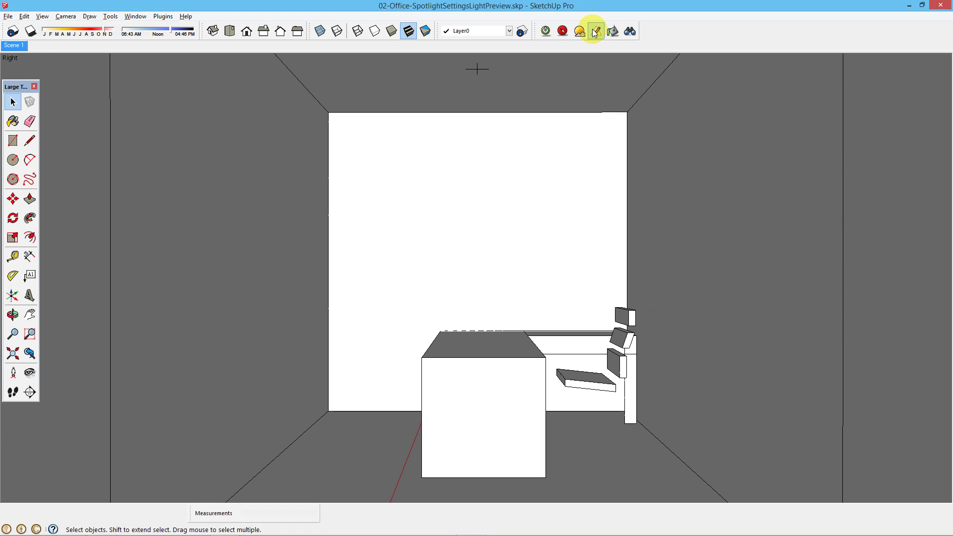
Place a Twilight point light just below the ceiling, targeted at the desk top
{"action": "left_click", "coordinate": [594, 32]}
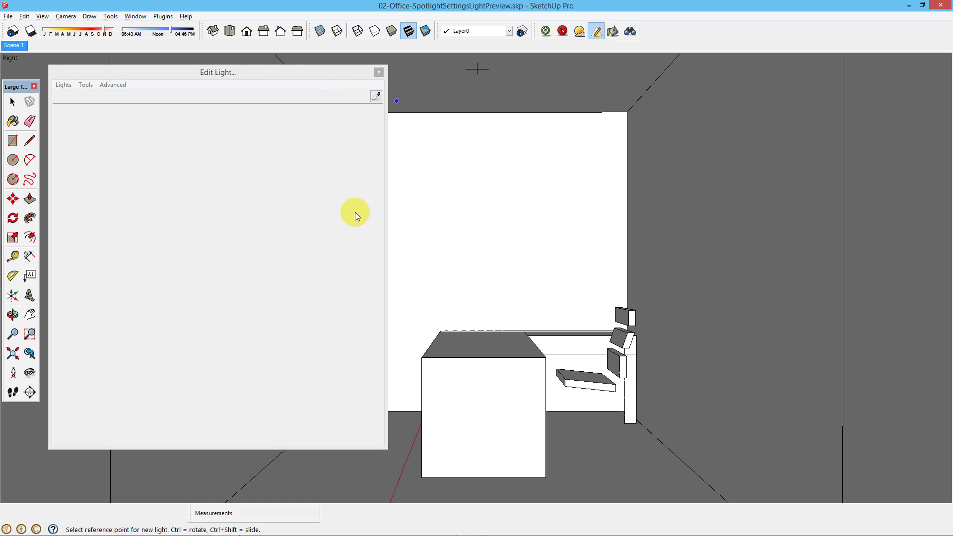
{"action": "right_click", "coordinate": [476, 68]}
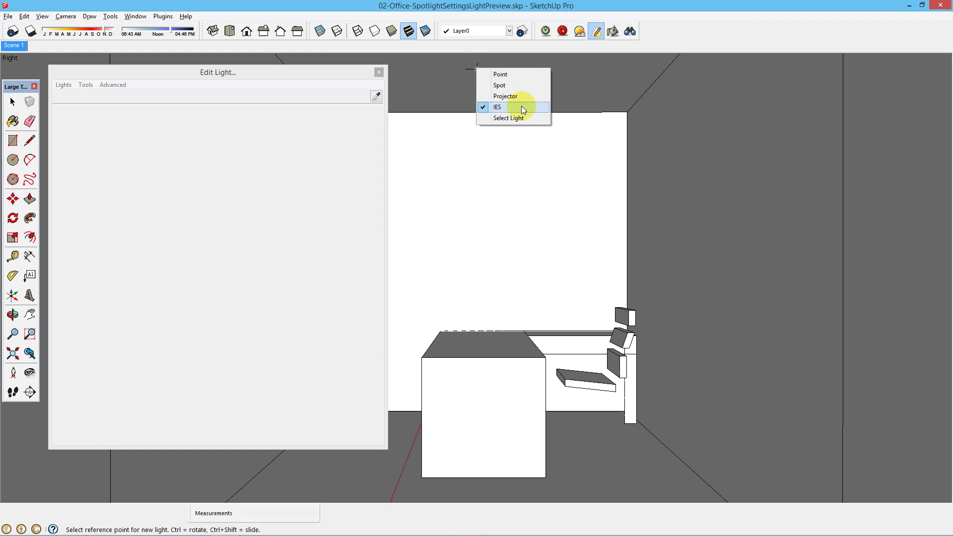
{"action": "left_click", "coordinate": [500, 78]}
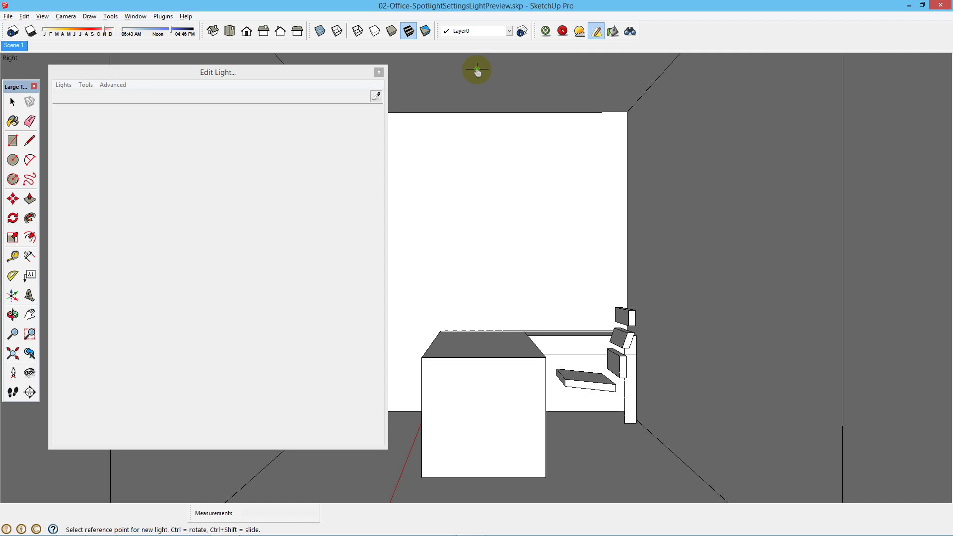
{"action": "left_click", "coordinate": [477, 70]}
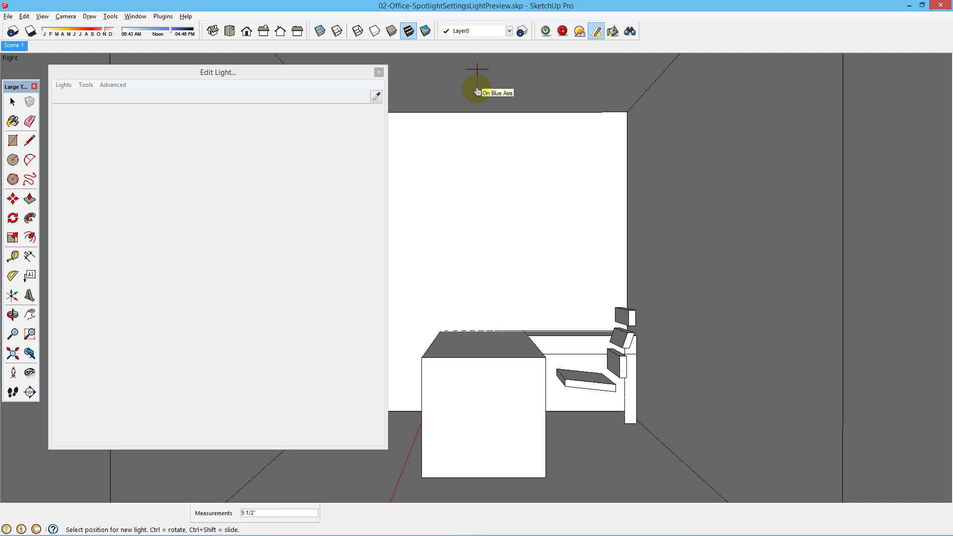
{"action": "left_click", "coordinate": [476, 85]}
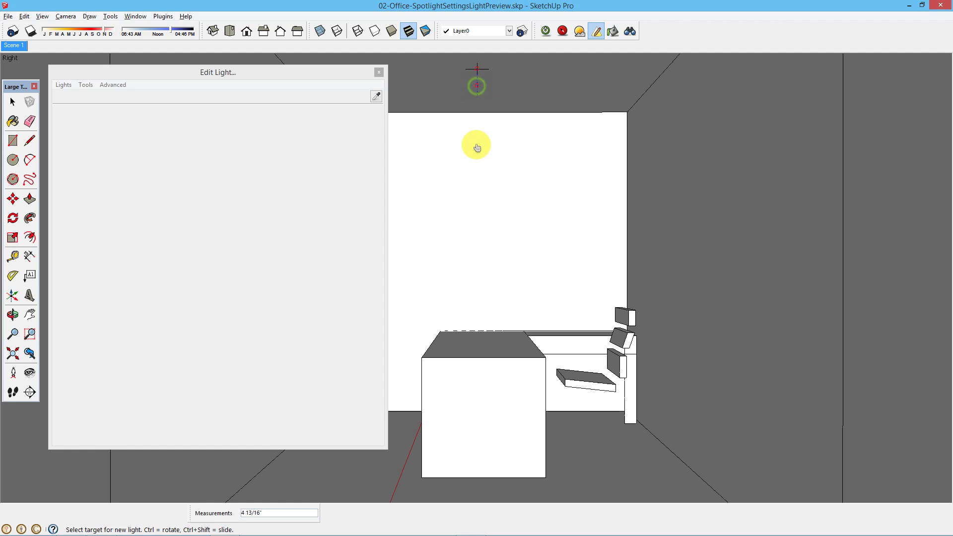
{"action": "left_click", "coordinate": [477, 345]}
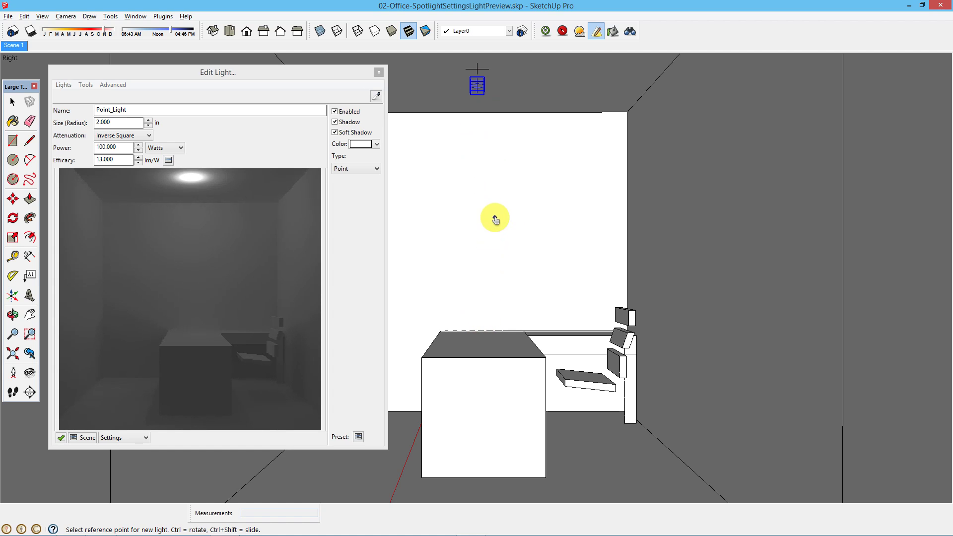
{"action": "left_click", "coordinate": [486, 182]}
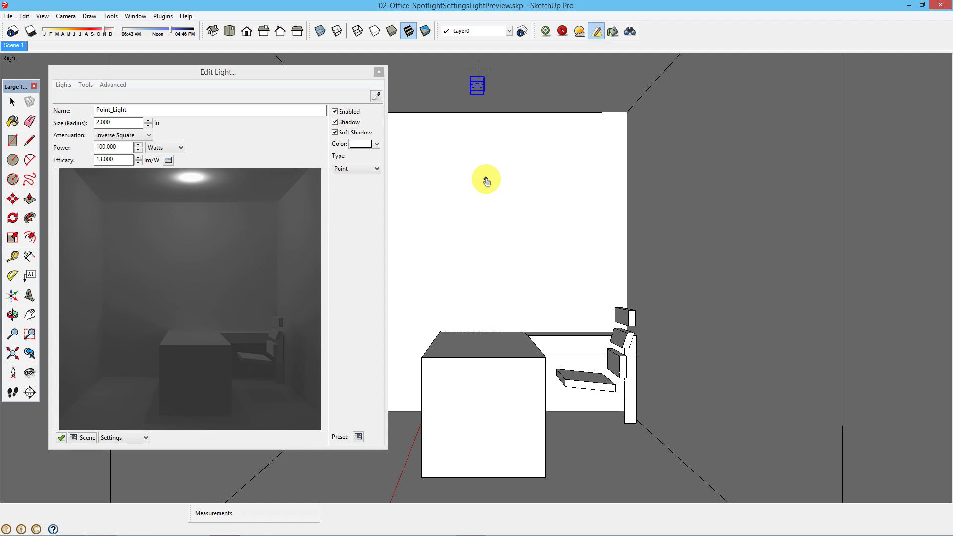
{"action": "left_click", "coordinate": [350, 172]}
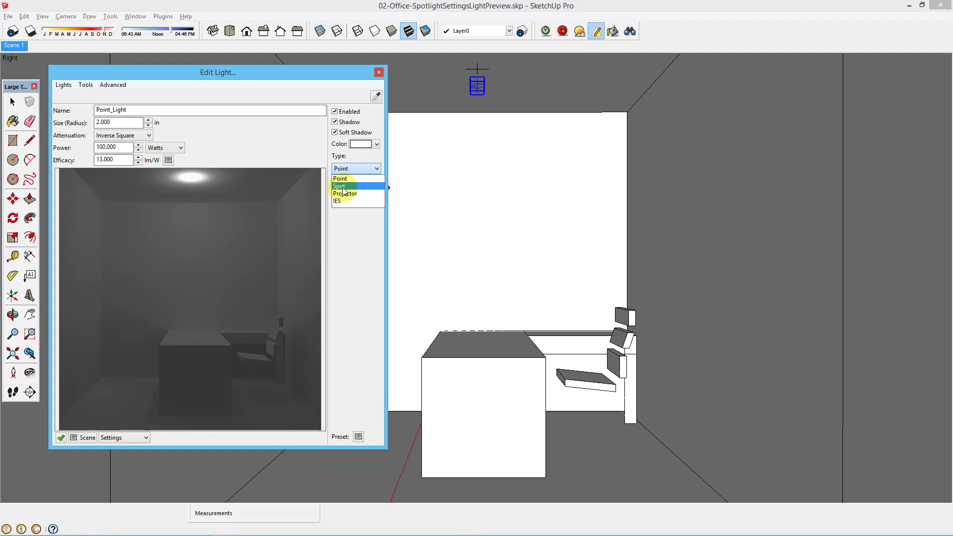
{"action": "left_click", "coordinate": [343, 187]}
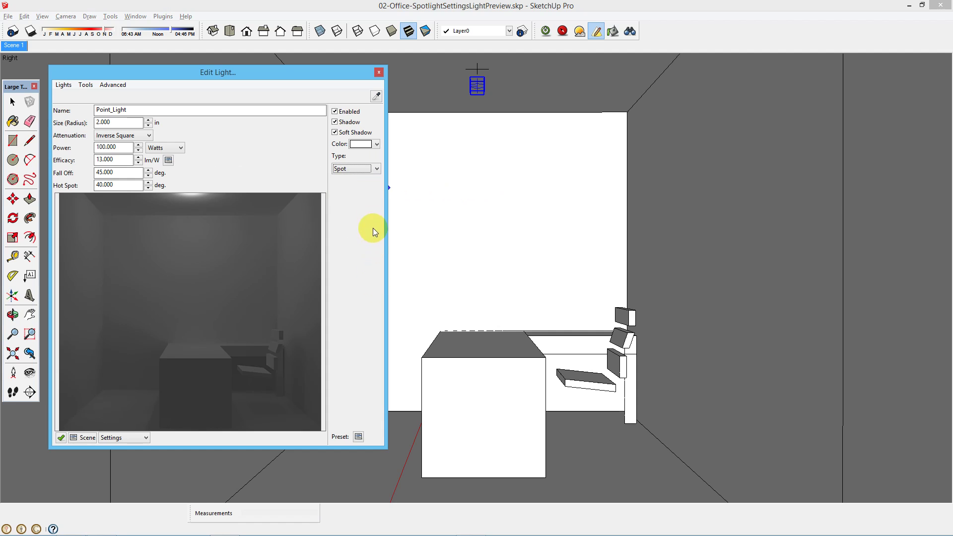
{"action": "left_click_drag", "start_coordinate": [480, 101], "coordinate": [483, 348]}
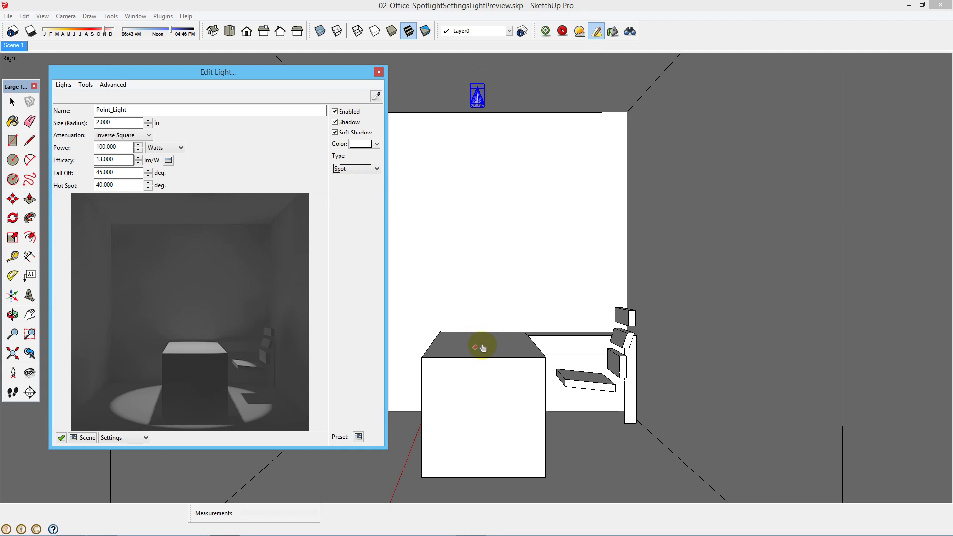
{"action": "left_click", "coordinate": [356, 168]}
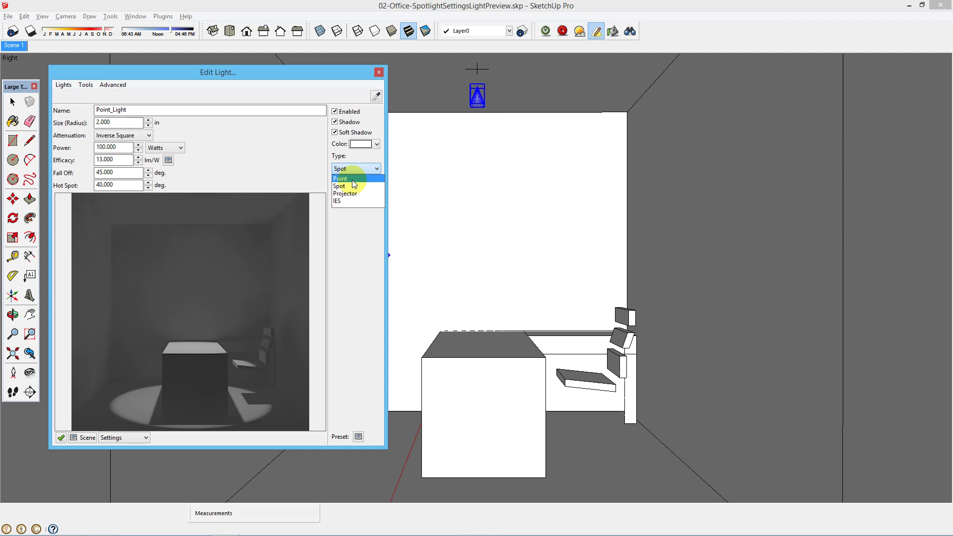
{"action": "left_click", "coordinate": [353, 180]}
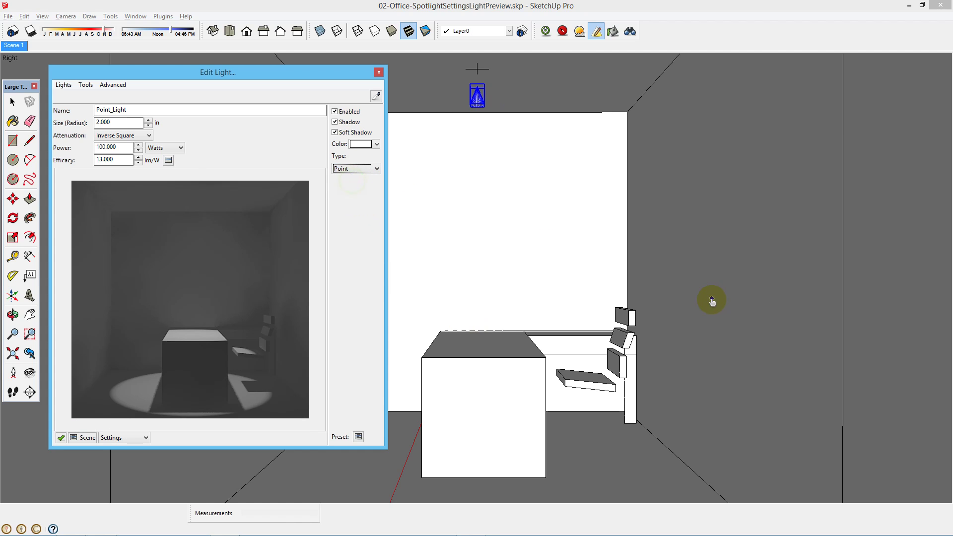
{"action": "left_click", "coordinate": [482, 235]}
Rename the point light to 'Ceiling' and browse the Edit Light dialog's Lights and Tools menus
{"action": "left_click", "coordinate": [174, 109]}
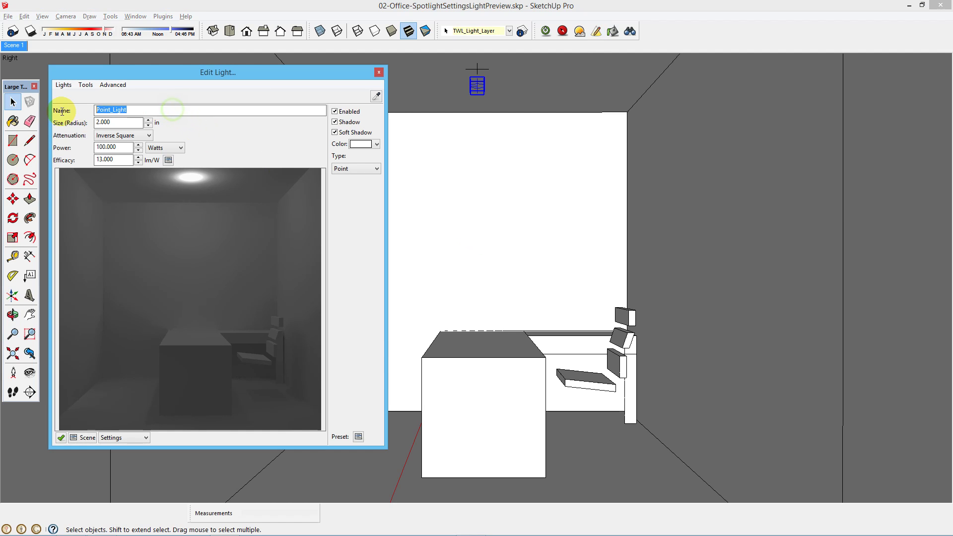
{"action": "type", "text": "C"}
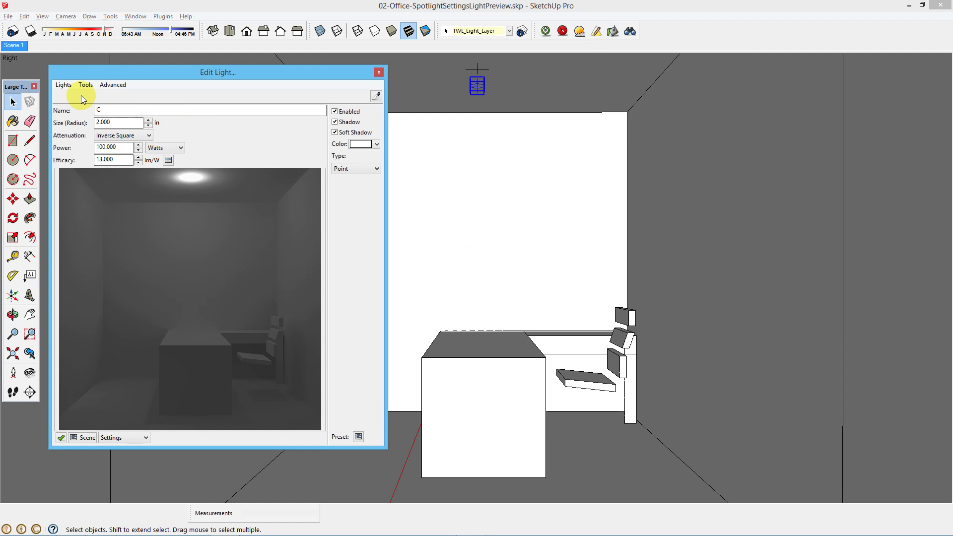
{"action": "type", "text": "eiling"}
{"action": "left_click", "coordinate": [58, 85]}
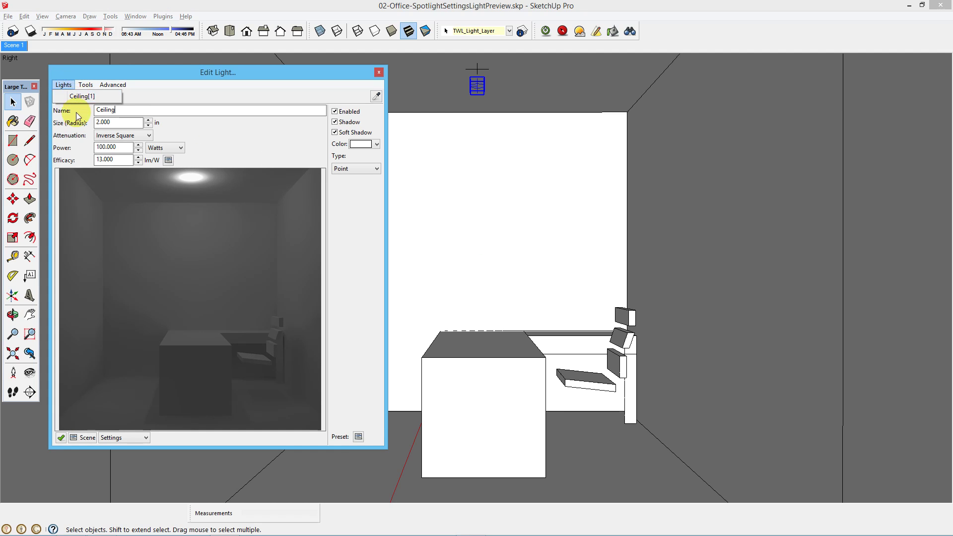
{"action": "left_click", "coordinate": [69, 84]}
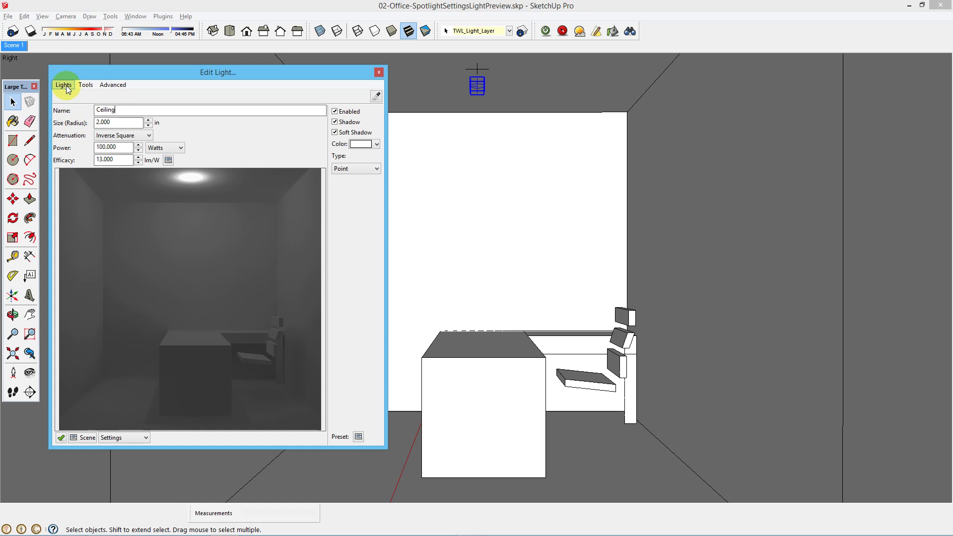
{"action": "left_click", "coordinate": [85, 86]}
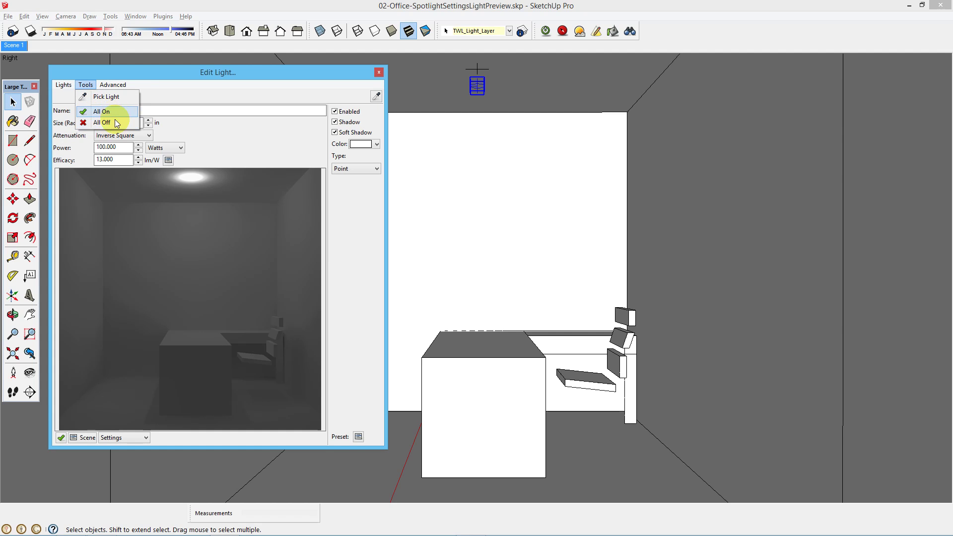
{"action": "left_click", "coordinate": [160, 96]}
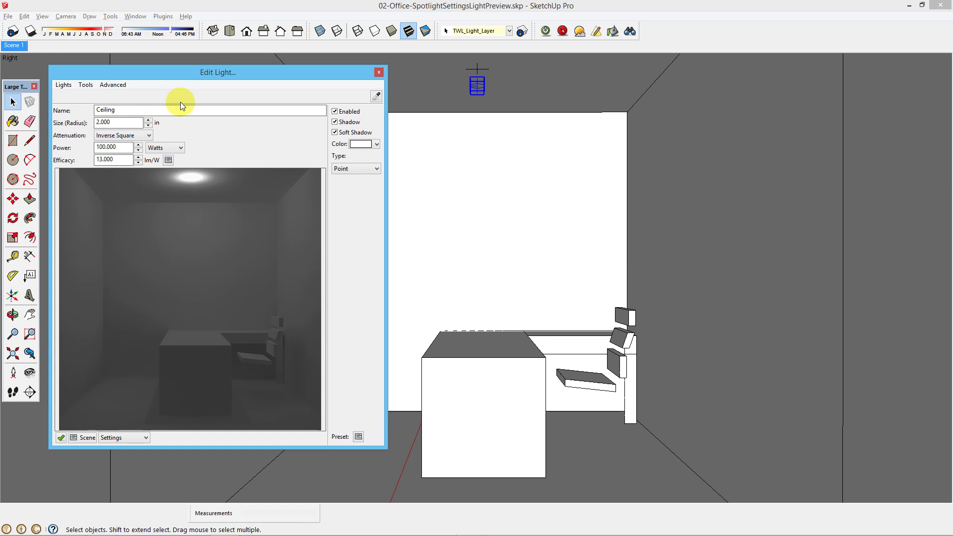
{"action": "double_click", "coordinate": [127, 123]}
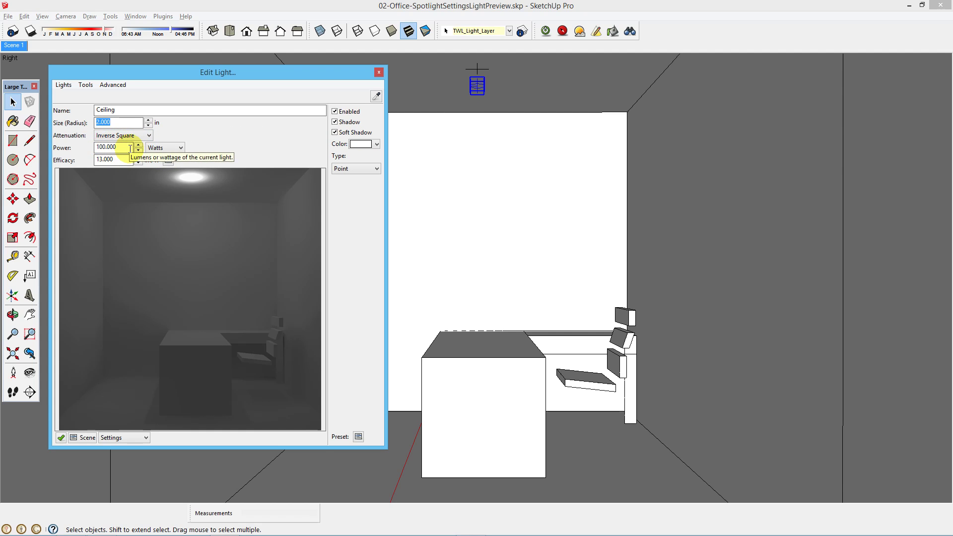
{"action": "left_click", "coordinate": [122, 148]}
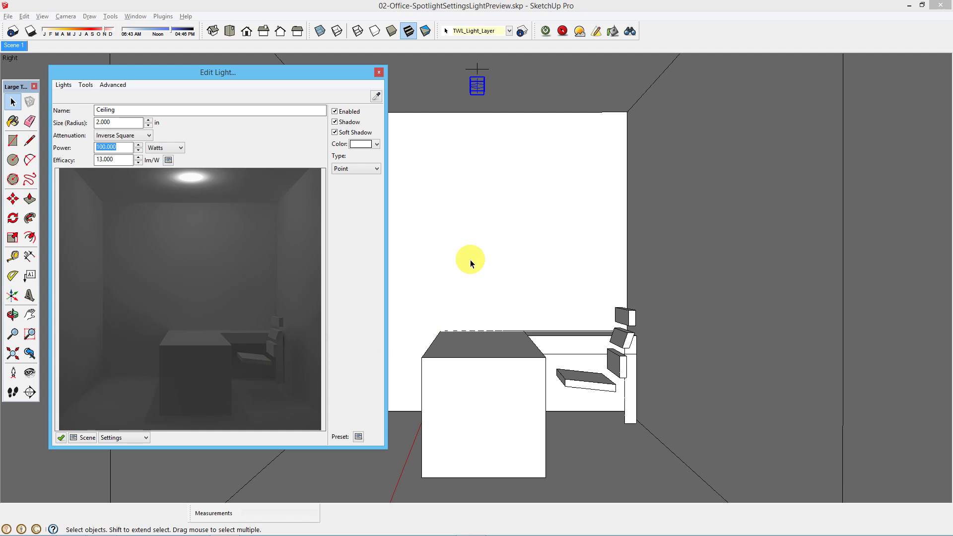
{"action": "left_click", "coordinate": [127, 148]}
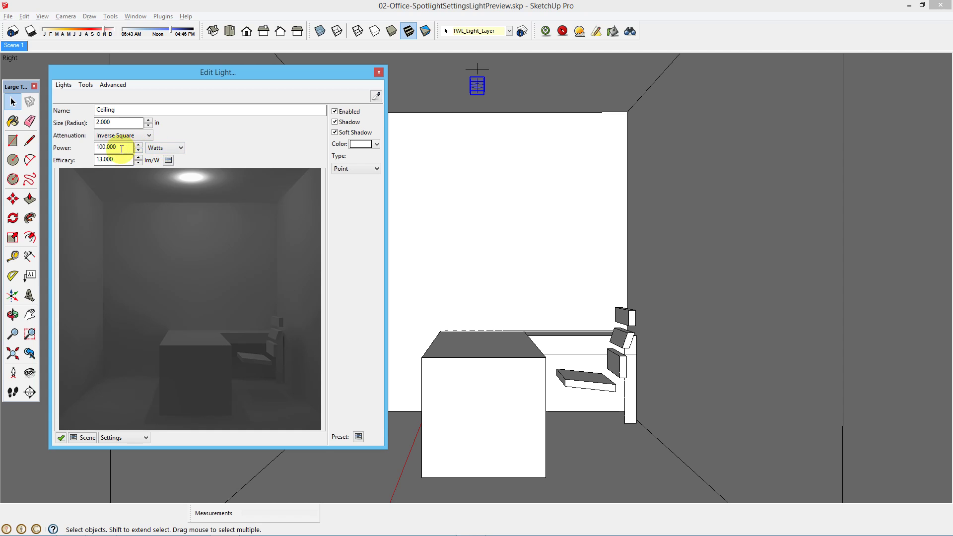
{"action": "left_click", "coordinate": [160, 149]}
{"action": "left_click", "coordinate": [163, 159]}
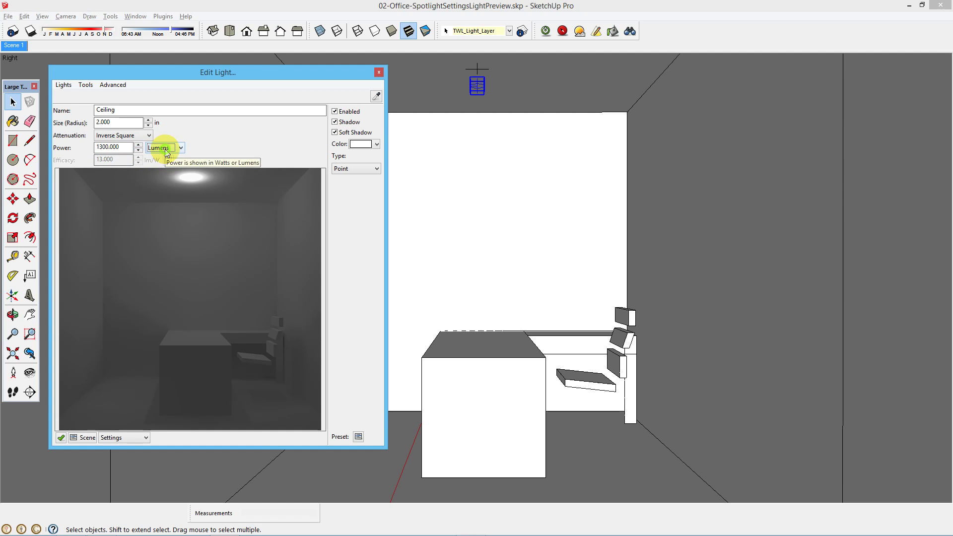
{"action": "left_click", "coordinate": [164, 148]}
{"action": "left_click", "coordinate": [162, 166]}
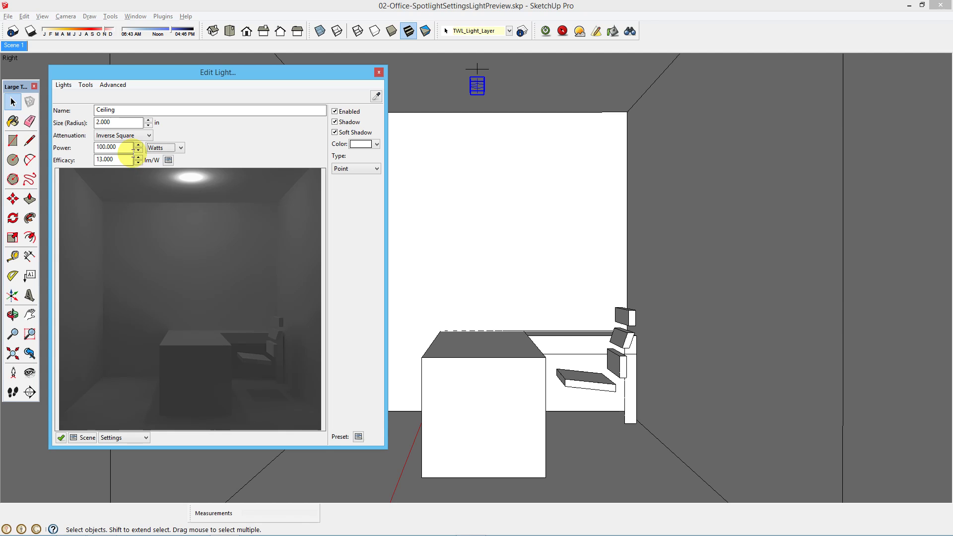
{"action": "left_click", "coordinate": [168, 160]}
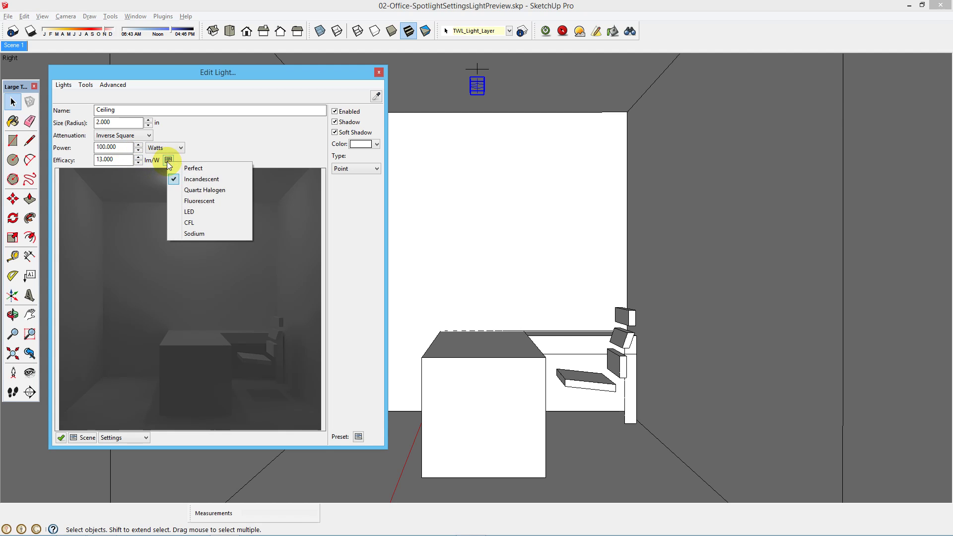
{"action": "left_click", "coordinate": [188, 211]}
{"action": "left_click", "coordinate": [118, 147]}
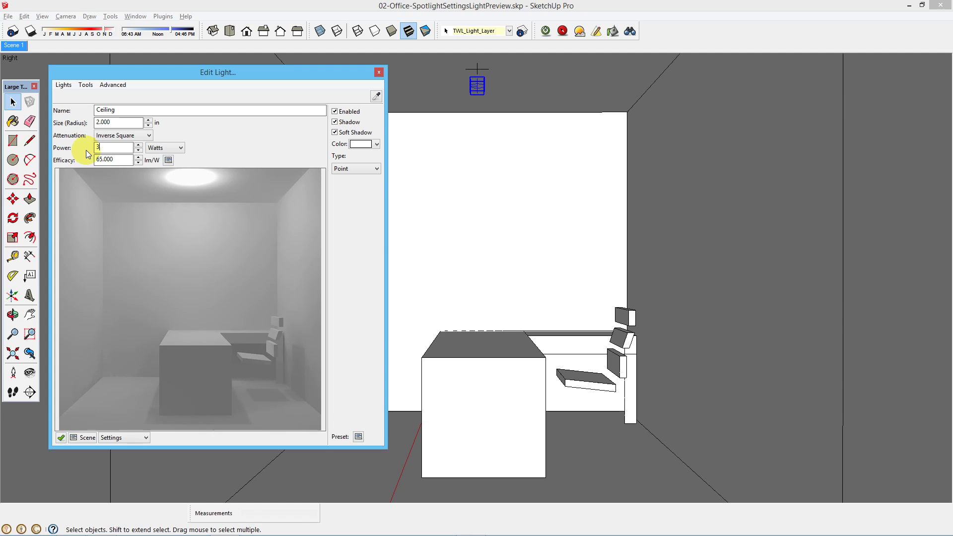
{"action": "key", "text": "Return"}
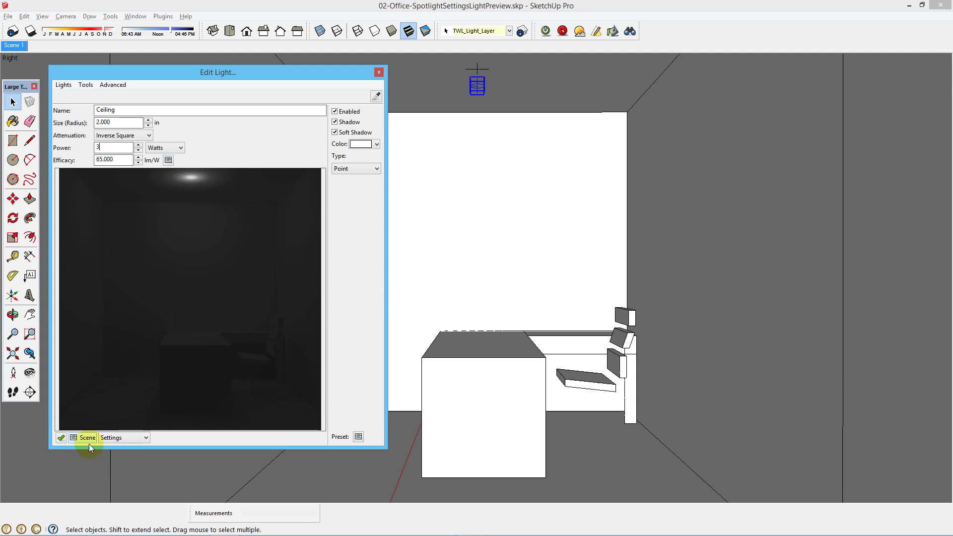
{"action": "left_click", "coordinate": [88, 439]}
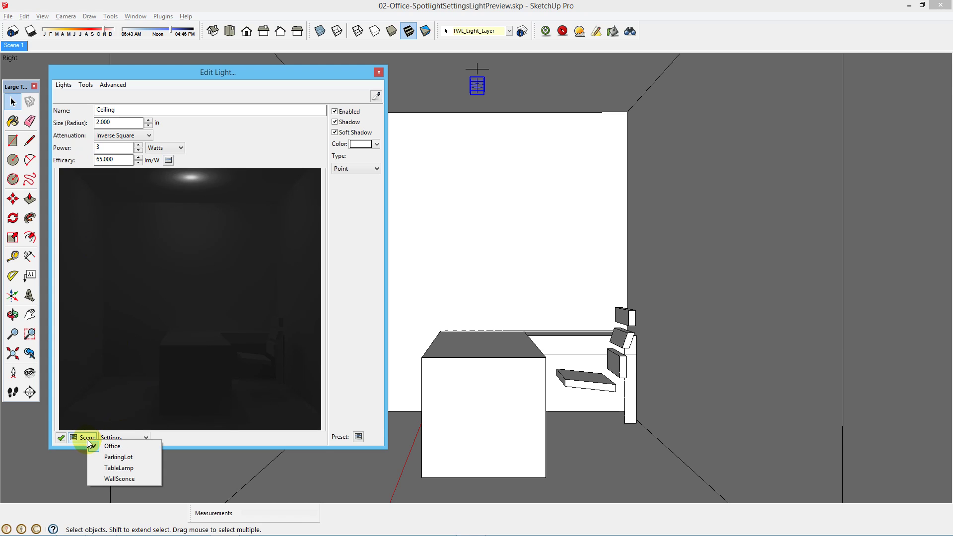
{"action": "left_click", "coordinate": [117, 468]}
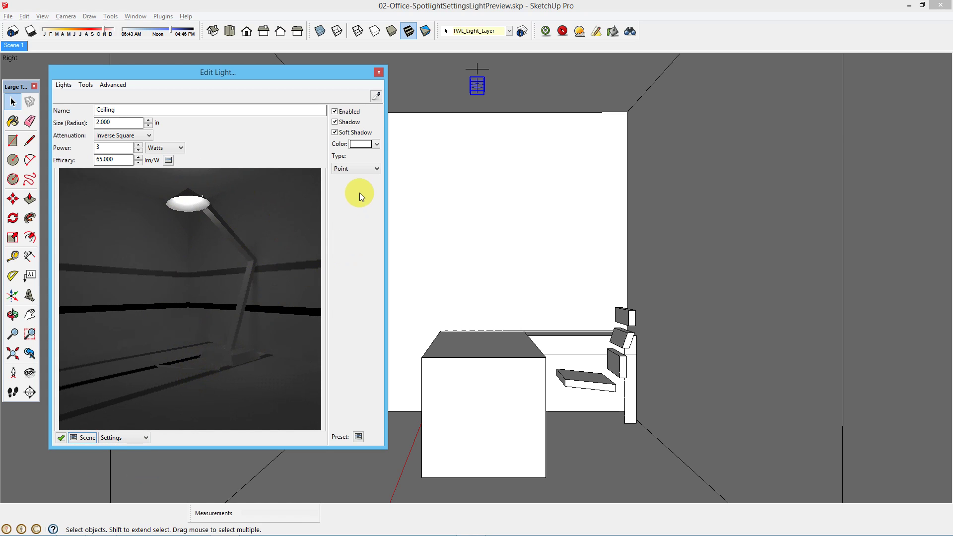
{"action": "left_click", "coordinate": [357, 169]}
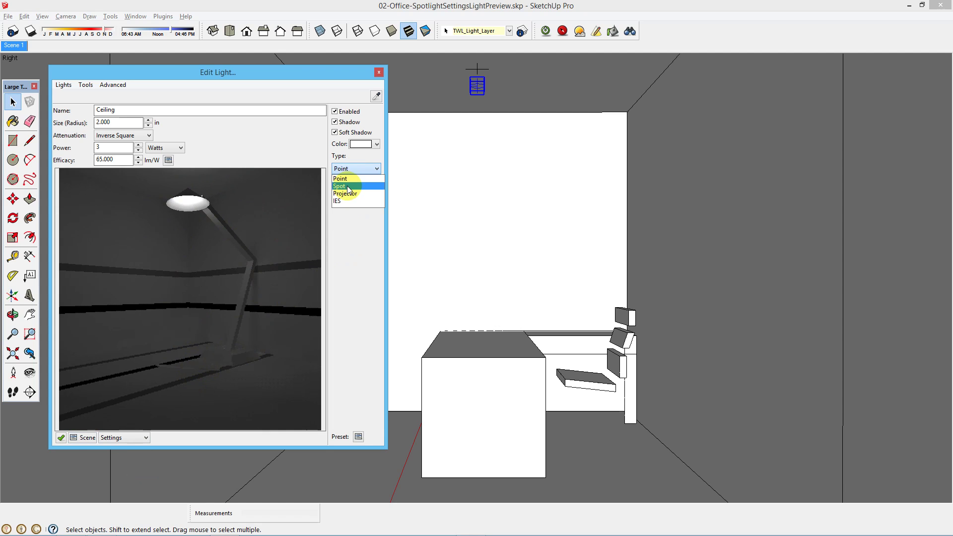
{"action": "left_click", "coordinate": [348, 185]}
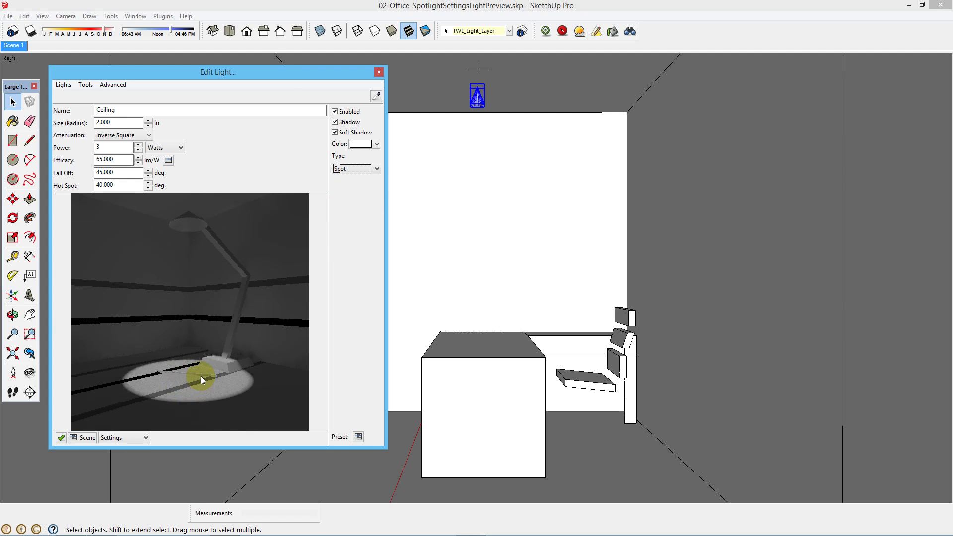
{"action": "left_click", "coordinate": [348, 171]}
{"action": "left_click", "coordinate": [348, 177]}
{"action": "left_click", "coordinate": [84, 439]}
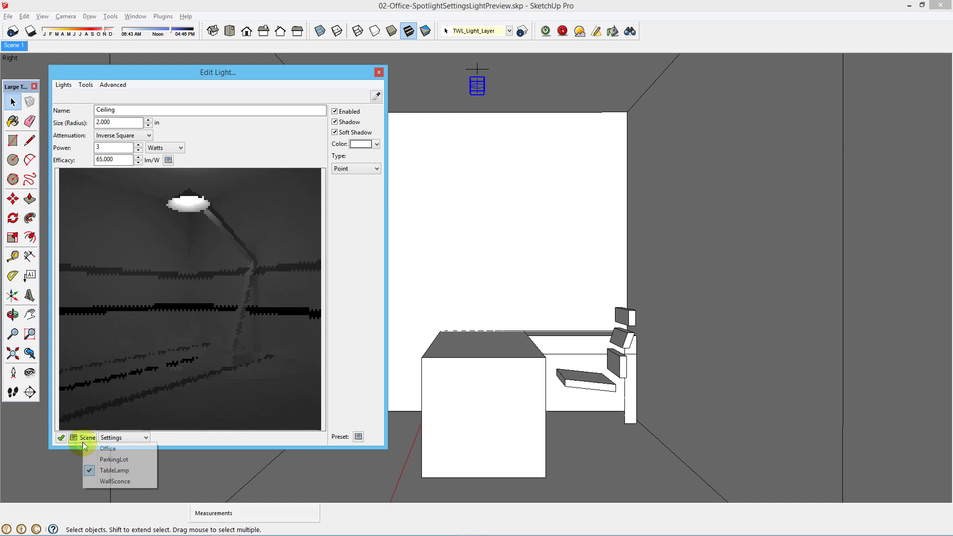
{"action": "left_click", "coordinate": [176, 326]}
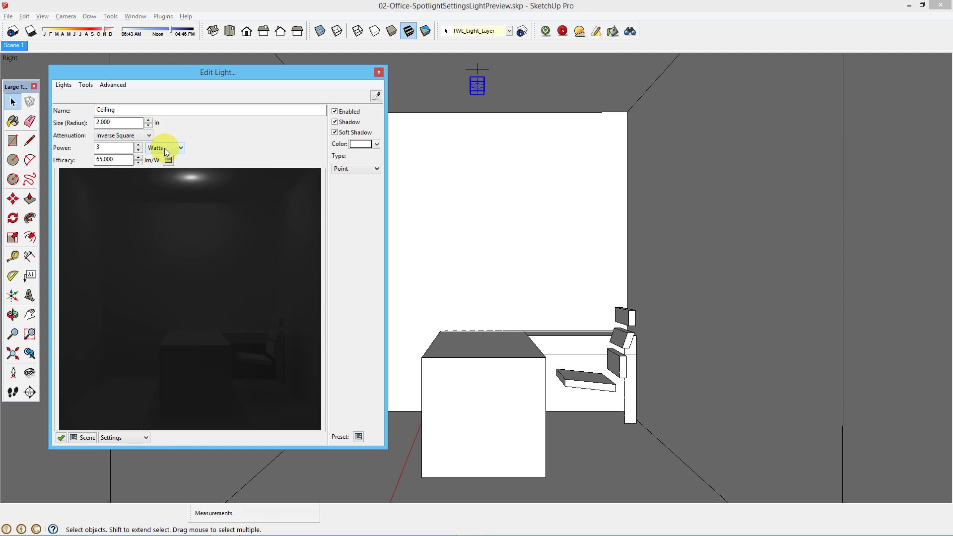
Make the Ceiling light a 100 W Incandescent bulb reading 1300 lumens, then switch to Chrome
{"action": "double_click", "coordinate": [117, 148]}
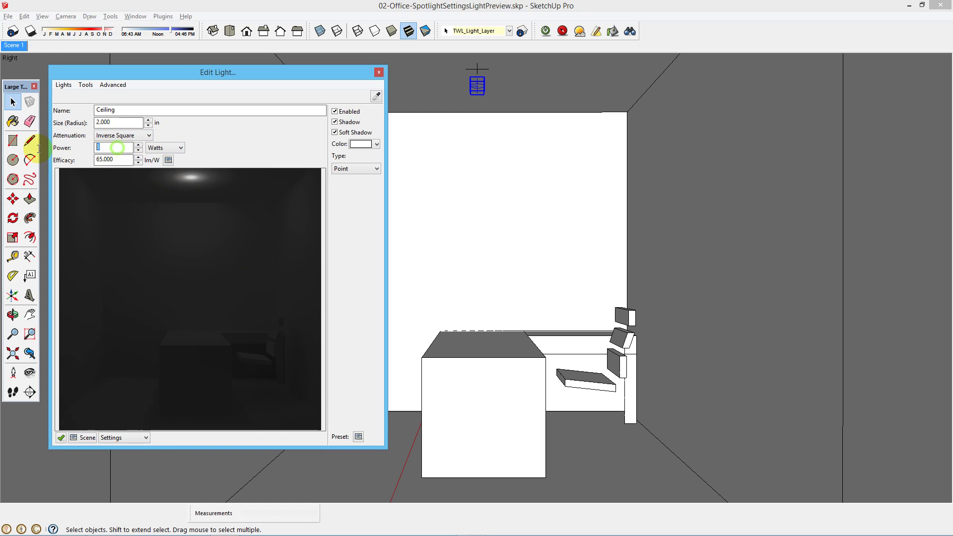
{"action": "left_click", "coordinate": [169, 160]}
{"action": "left_click", "coordinate": [195, 177]}
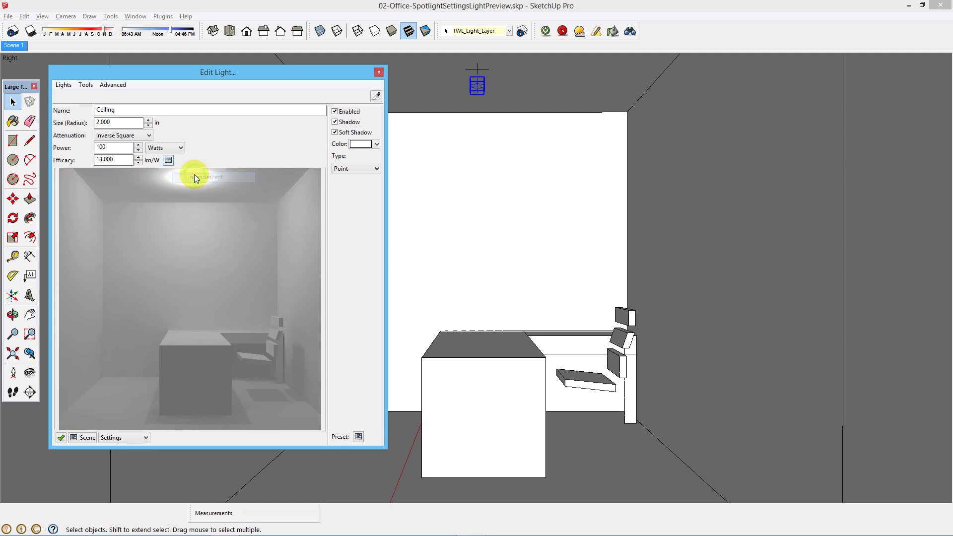
{"action": "left_click", "coordinate": [180, 148]}
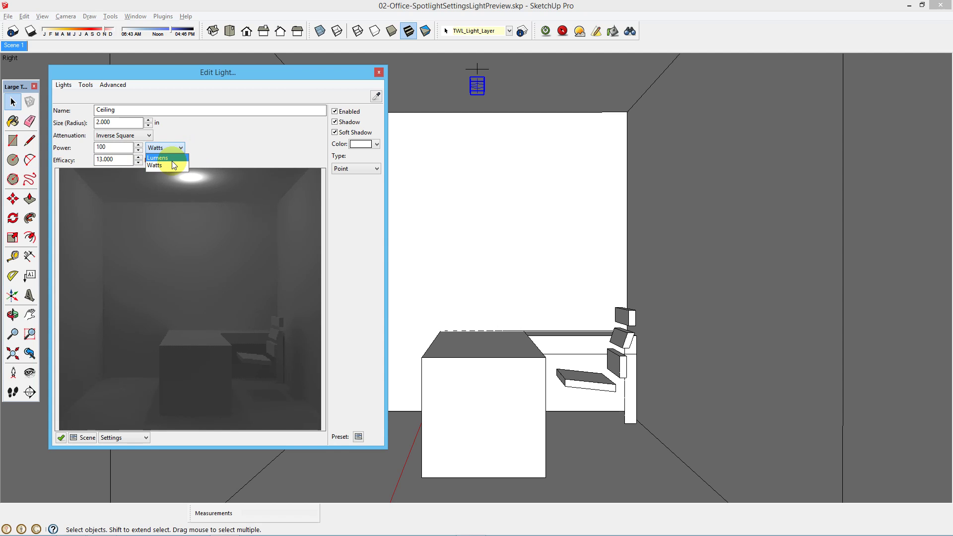
{"action": "left_click", "coordinate": [171, 158]}
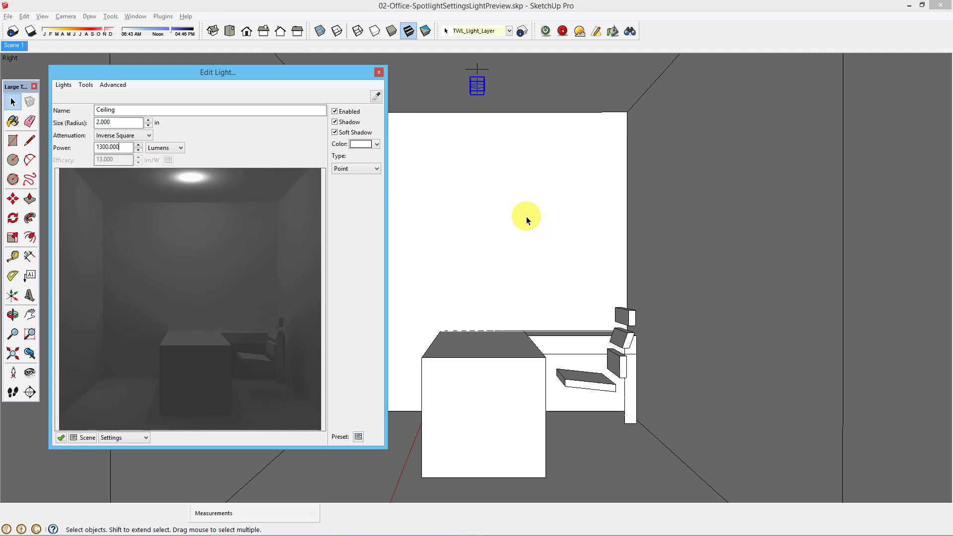
{"action": "key", "text": "alt+Tab"}
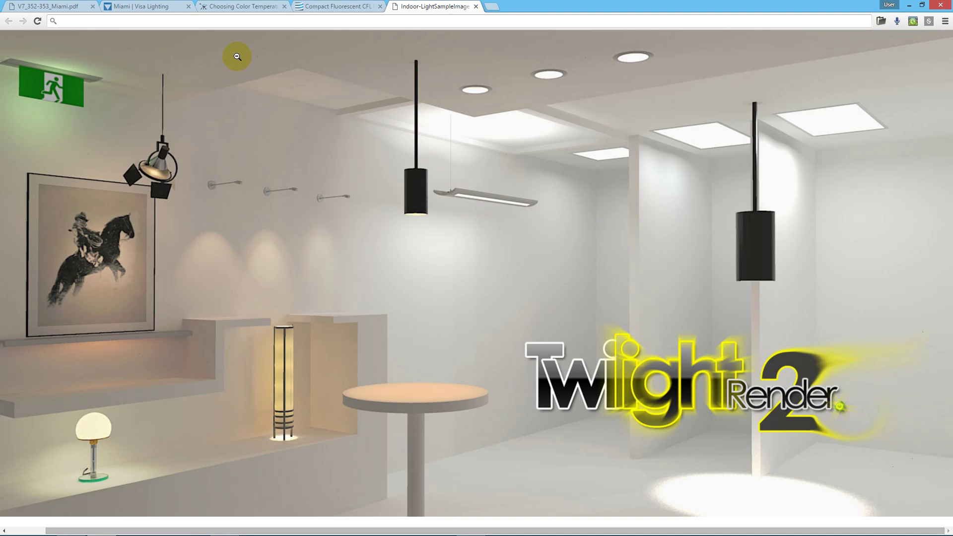
Find the fixture's '900 Lumens Each' rating in V7_352-353_Miami.pdf, then return to SketchUp
{"action": "left_click", "coordinate": [68, 11]}
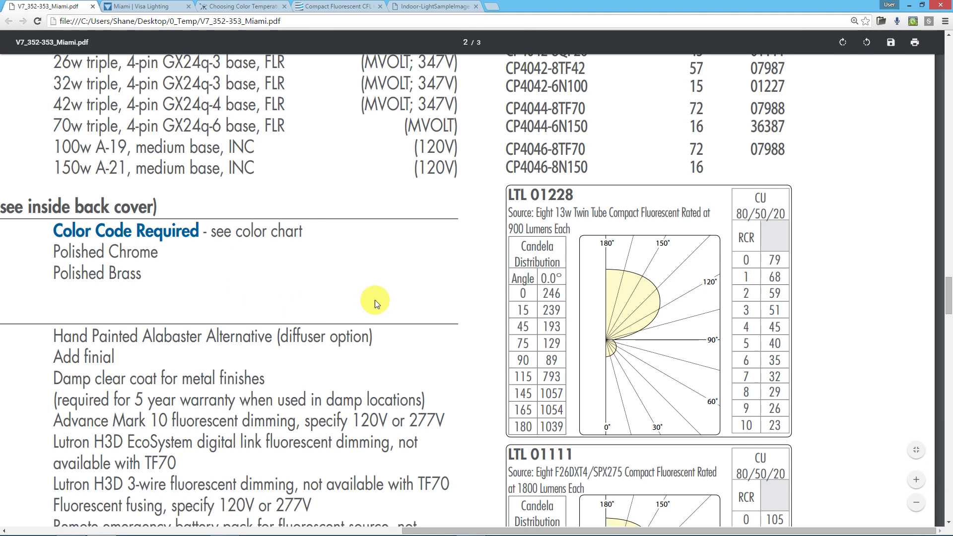
{"action": "left_click_drag", "start_coordinate": [509, 212], "coordinate": [683, 214]}
{"action": "triple_click", "coordinate": [514, 230]}
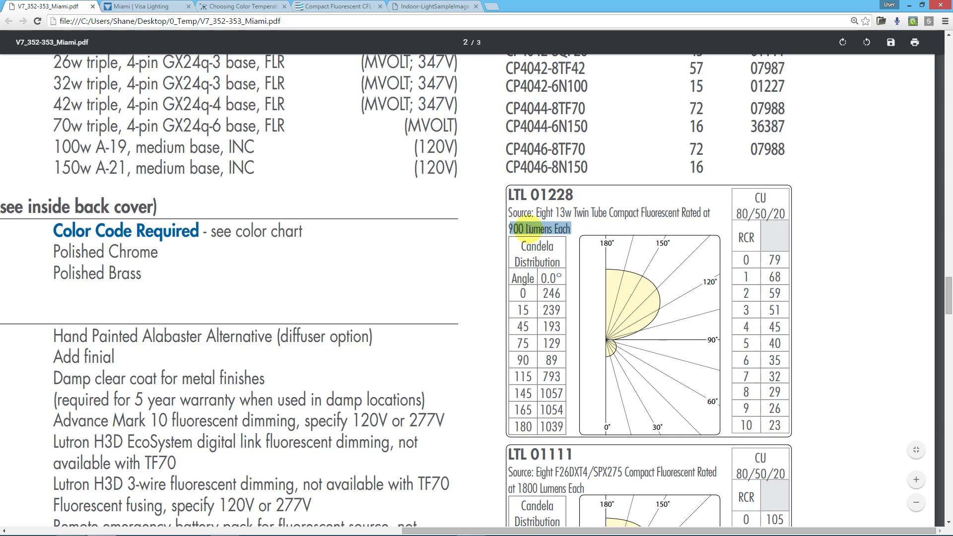
{"action": "key", "text": "alt+Tab"}
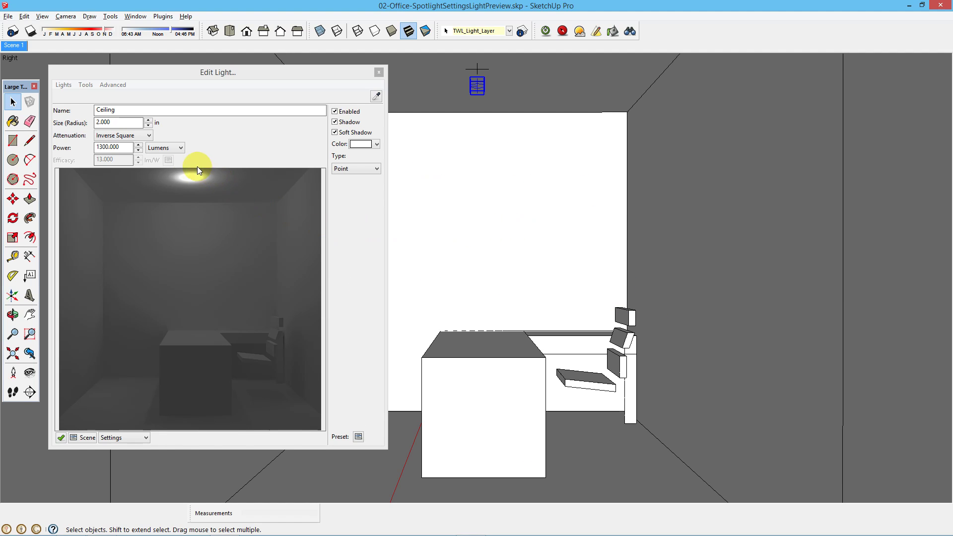
Set the Ceiling light to 13 W with the CFL preset, then 900 lumens (66 lm/W)
{"action": "left_click", "coordinate": [162, 147]}
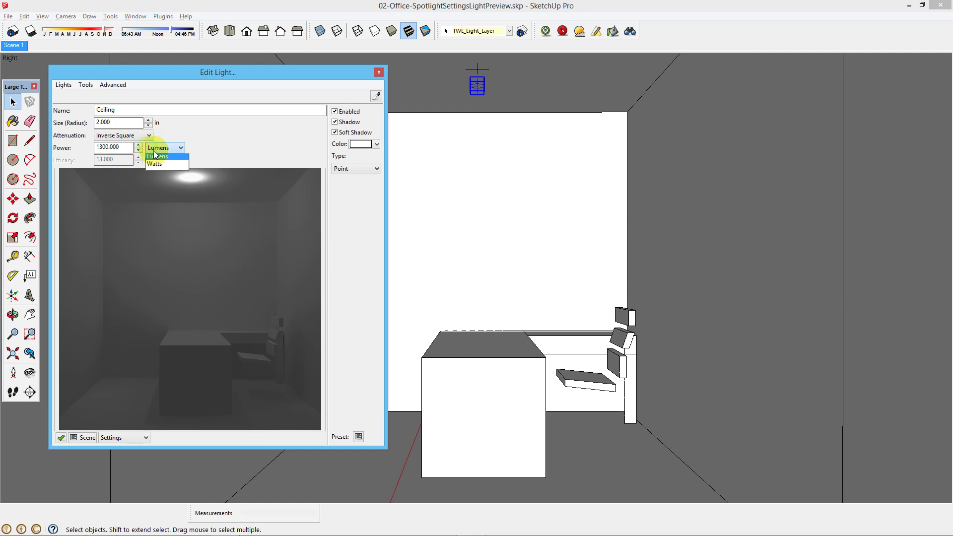
{"action": "left_click", "coordinate": [157, 165]}
{"action": "left_click_drag", "start_coordinate": [127, 147], "coordinate": [65, 149]}
{"action": "type", "text": "0113"}
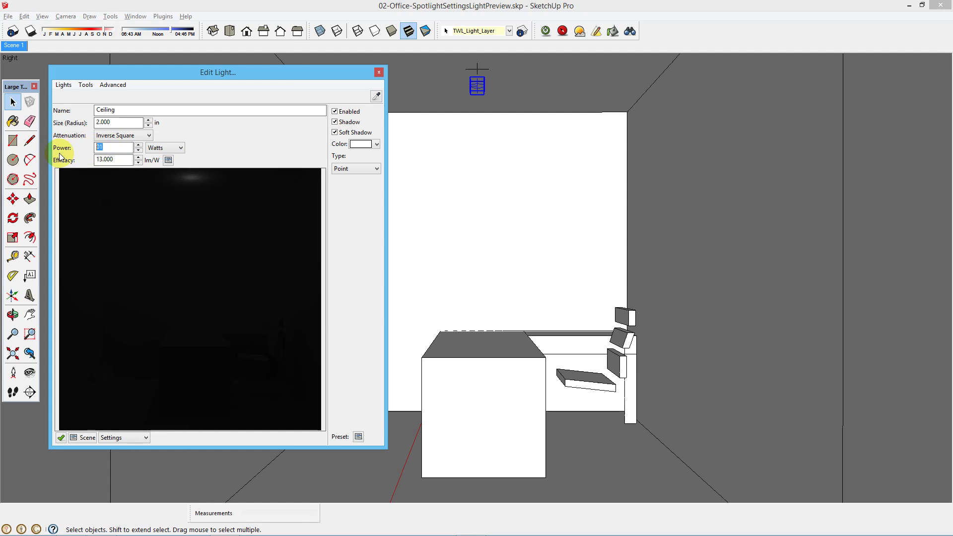
{"action": "left_click", "coordinate": [168, 160]}
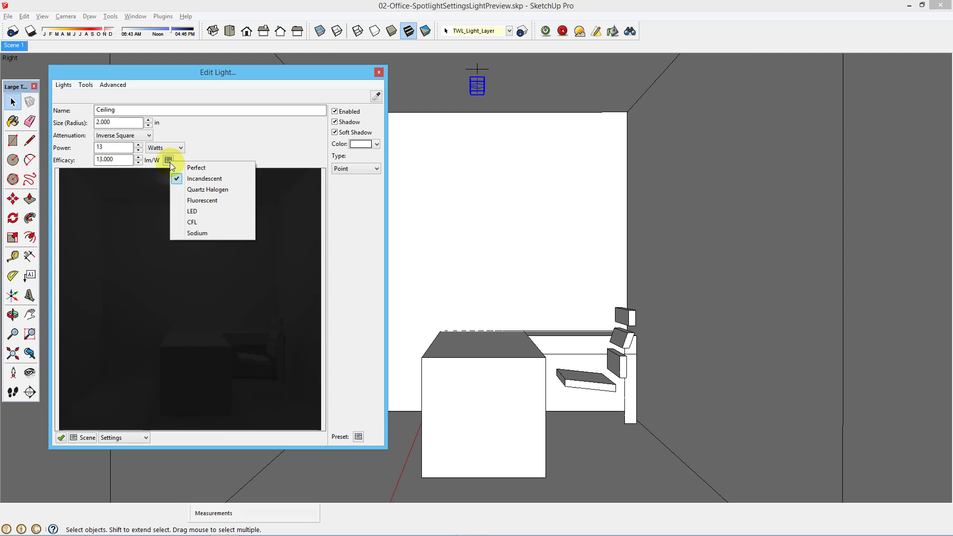
{"action": "left_click", "coordinate": [193, 221]}
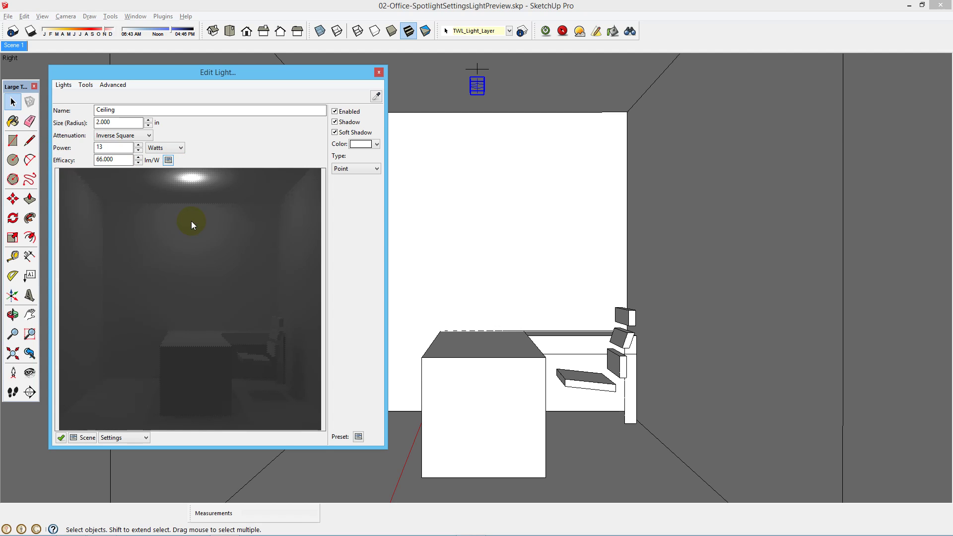
{"action": "left_click", "coordinate": [181, 148]}
{"action": "left_click", "coordinate": [178, 158]}
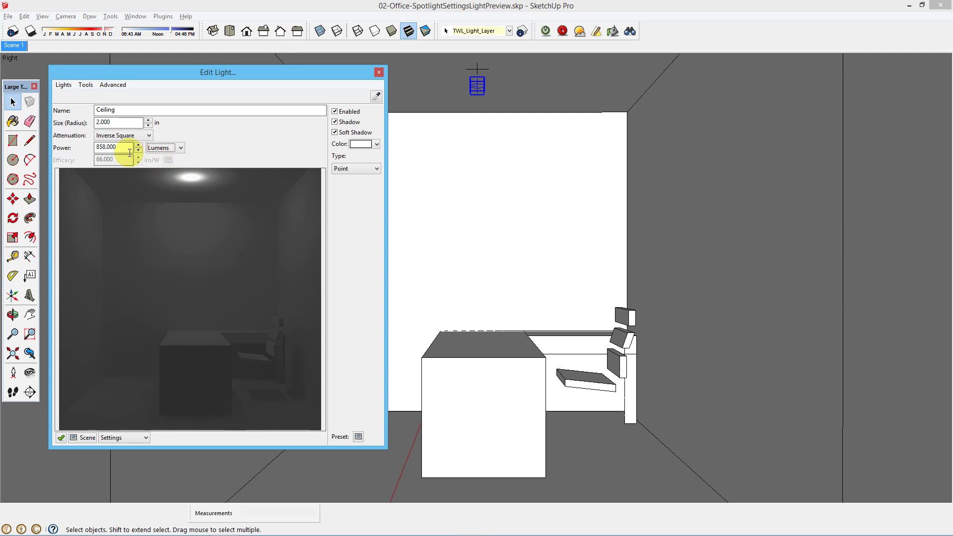
{"action": "left_click_drag", "start_coordinate": [128, 148], "coordinate": [64, 147]}
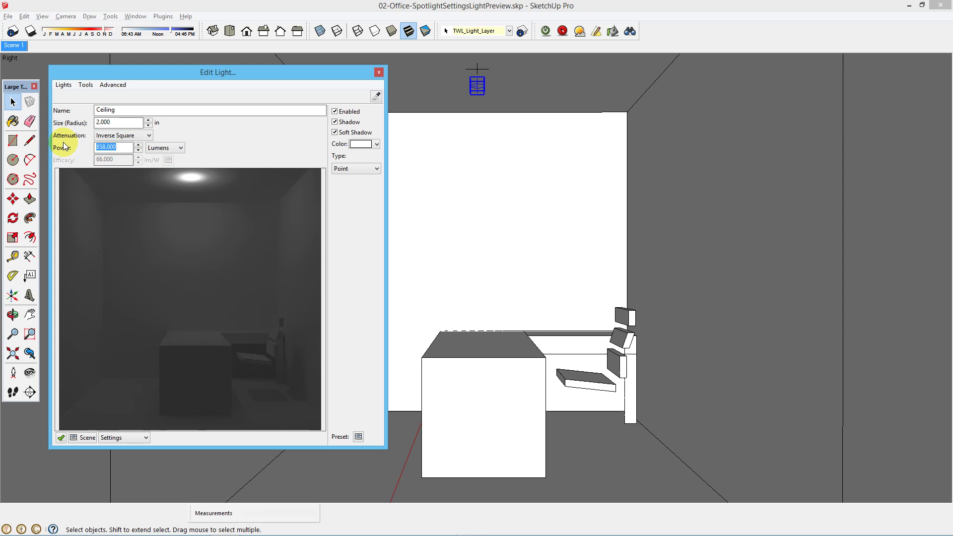
{"action": "type", "text": "900"}
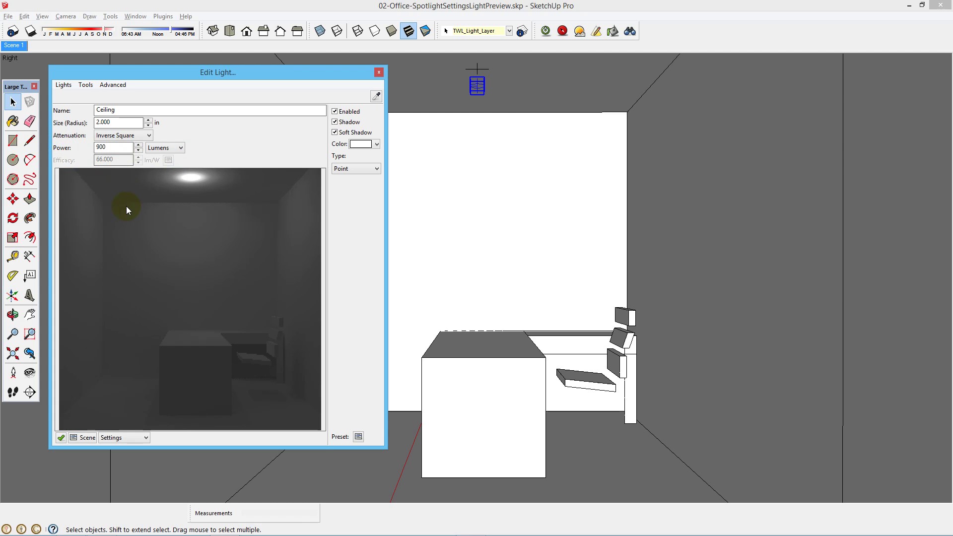
{"action": "left_click", "coordinate": [148, 110]}
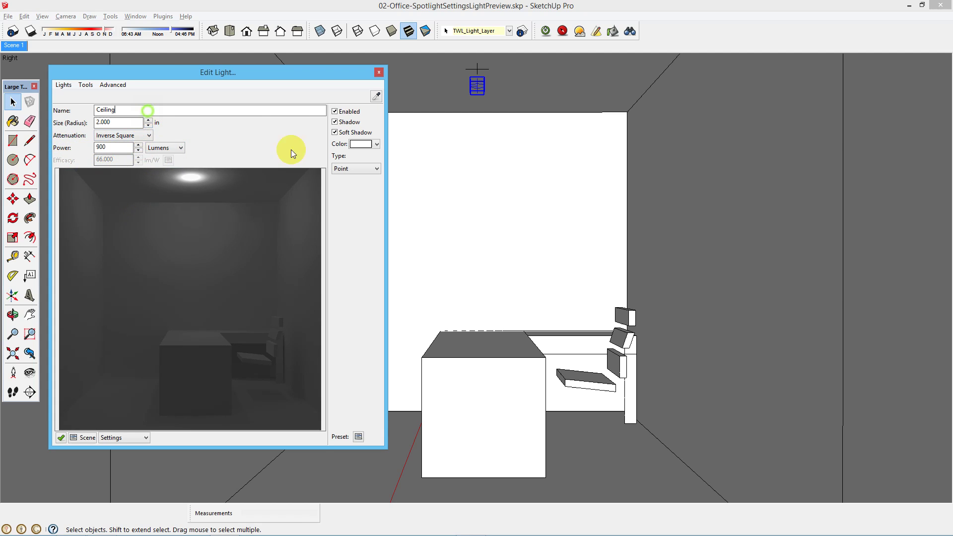
{"action": "left_click", "coordinate": [371, 145]}
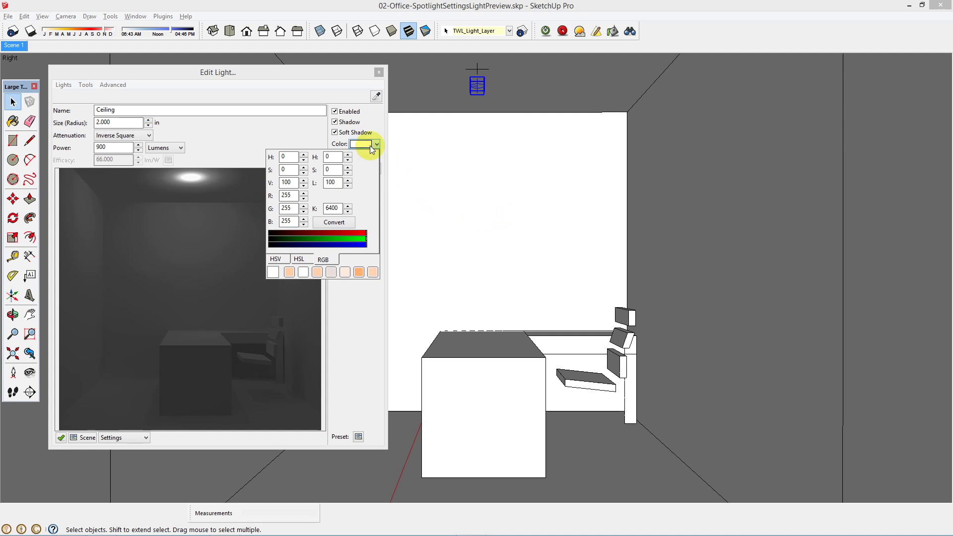
{"action": "left_click", "coordinate": [276, 260]}
{"action": "left_click", "coordinate": [299, 260]}
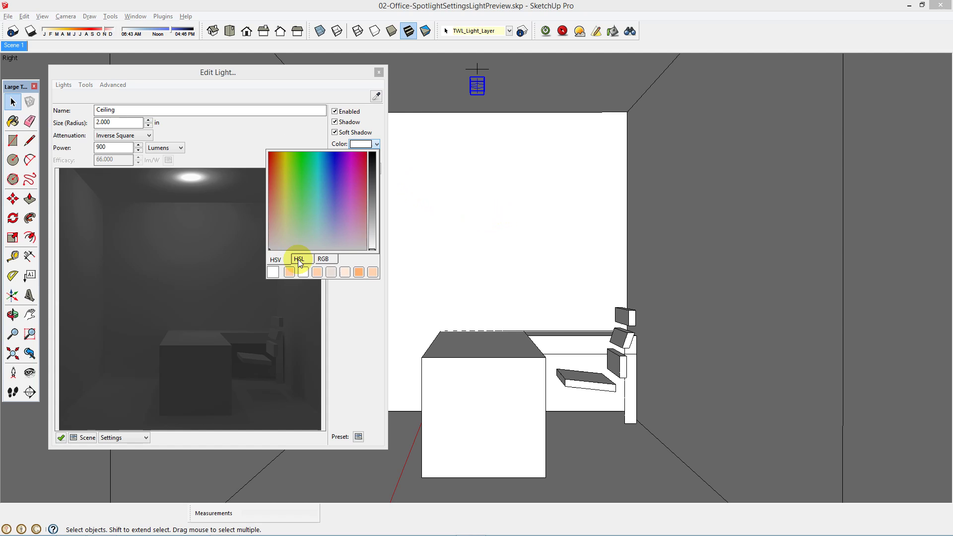
{"action": "left_click", "coordinate": [275, 259]}
{"action": "left_click", "coordinate": [299, 259]}
{"action": "left_click", "coordinate": [325, 259]}
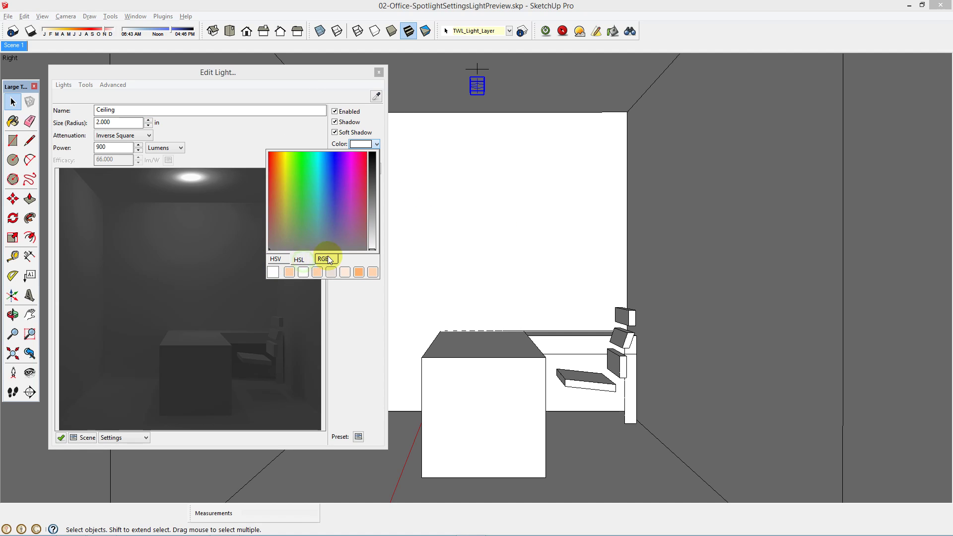
{"action": "left_click_drag", "start_coordinate": [333, 208], "coordinate": [349, 218]}
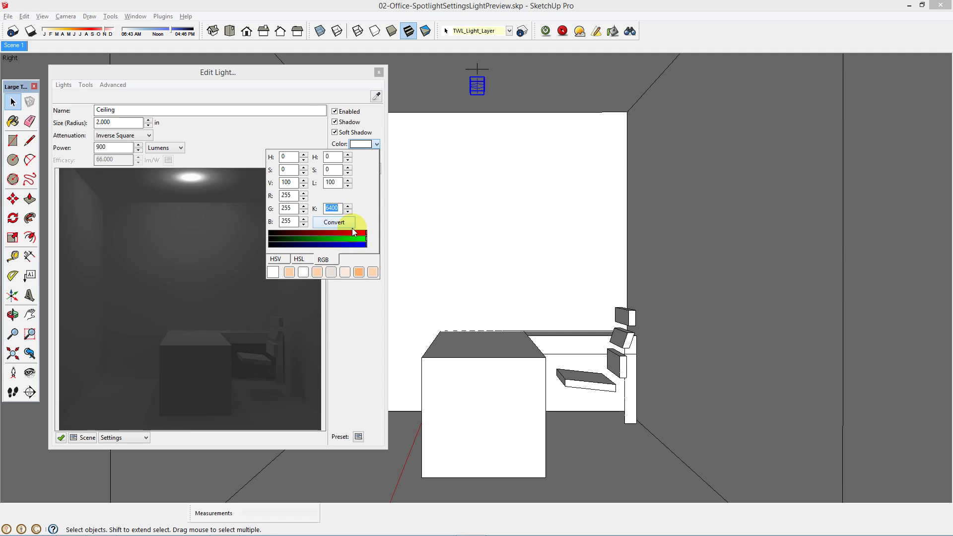
{"action": "key", "text": "alt+Tab"}
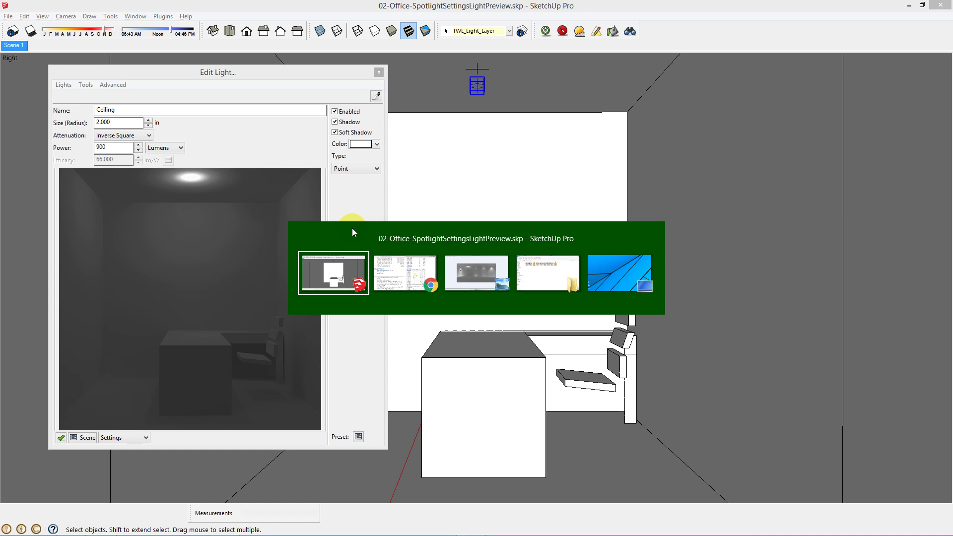
Consult the Kelvin colour-temperature chart in Chrome, then switch back out of the browser
{"action": "key", "text": "alt+Tab"}
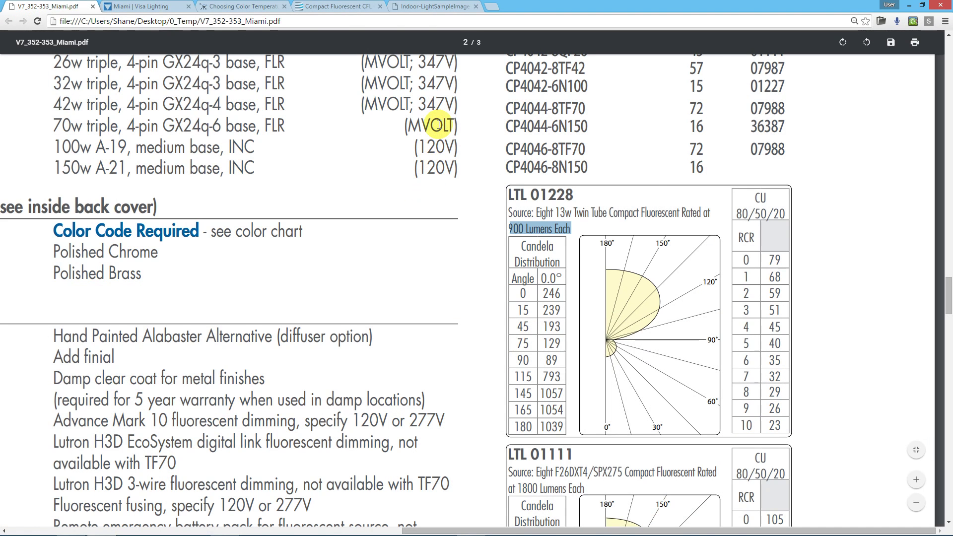
{"action": "left_click", "coordinate": [253, 10]}
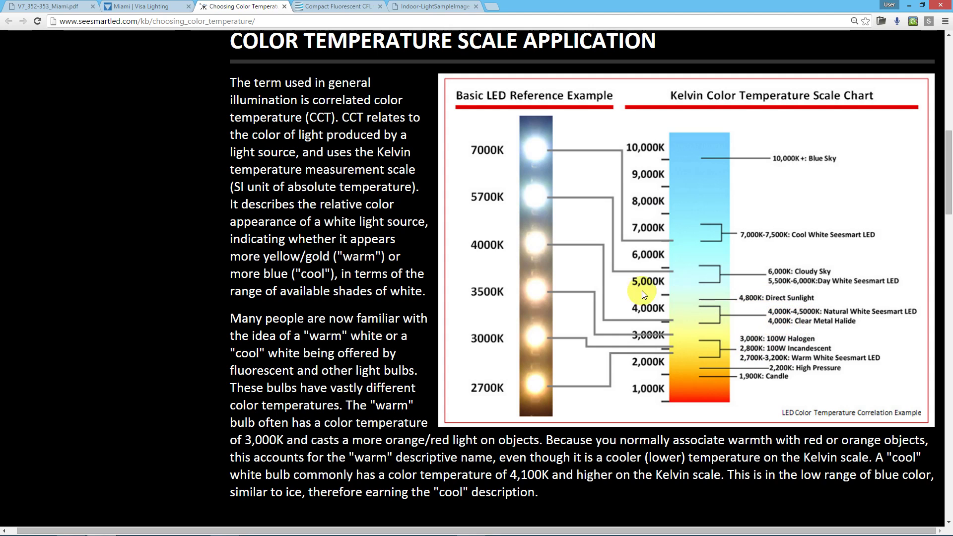
{"action": "key", "text": "alt+Tab"}
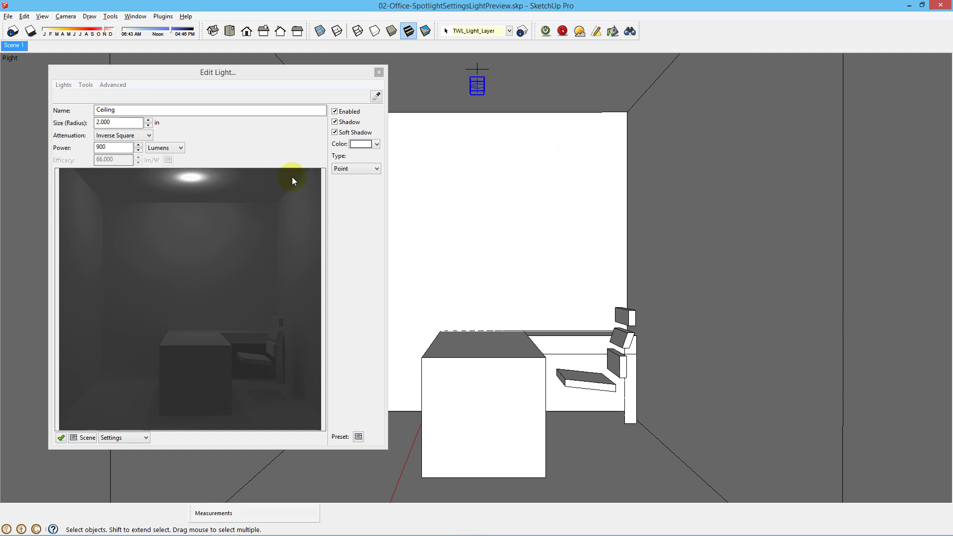
Convert 4000 K into the Ceiling light's colour, a warm peach of RGB 255, 205, 166
{"action": "left_click", "coordinate": [361, 144]}
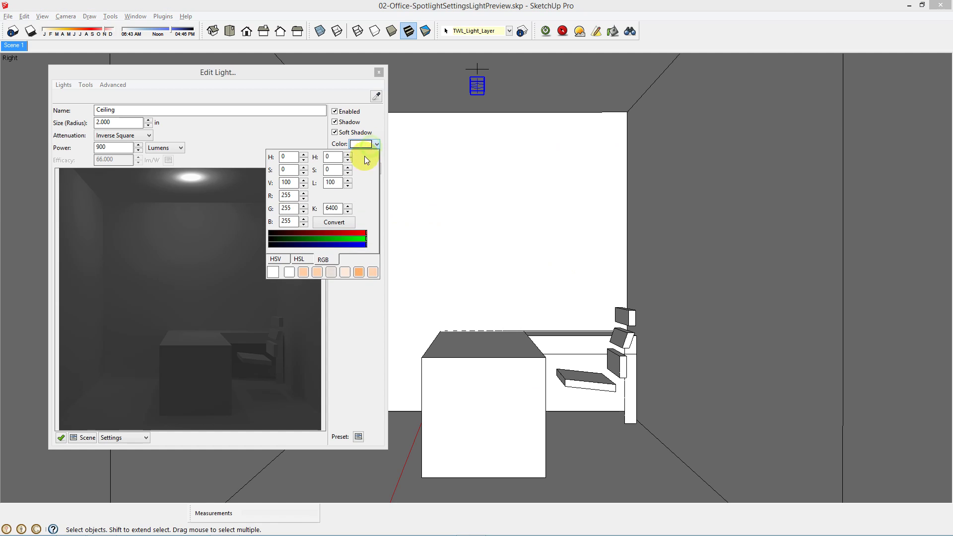
{"action": "left_click_drag", "start_coordinate": [339, 208], "coordinate": [303, 213]}
{"action": "type", "text": "40"}
{"action": "left_click", "coordinate": [332, 222]}
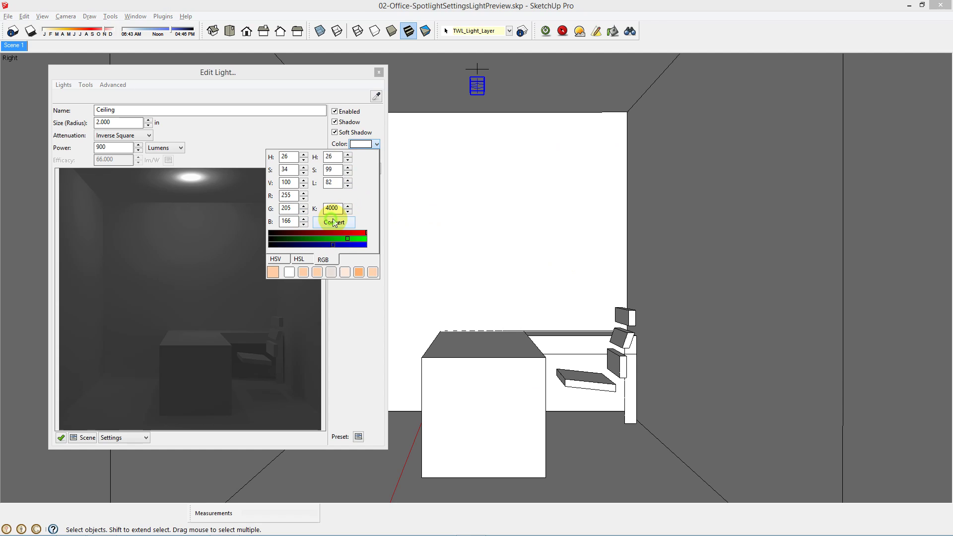
{"action": "left_click", "coordinate": [355, 317]}
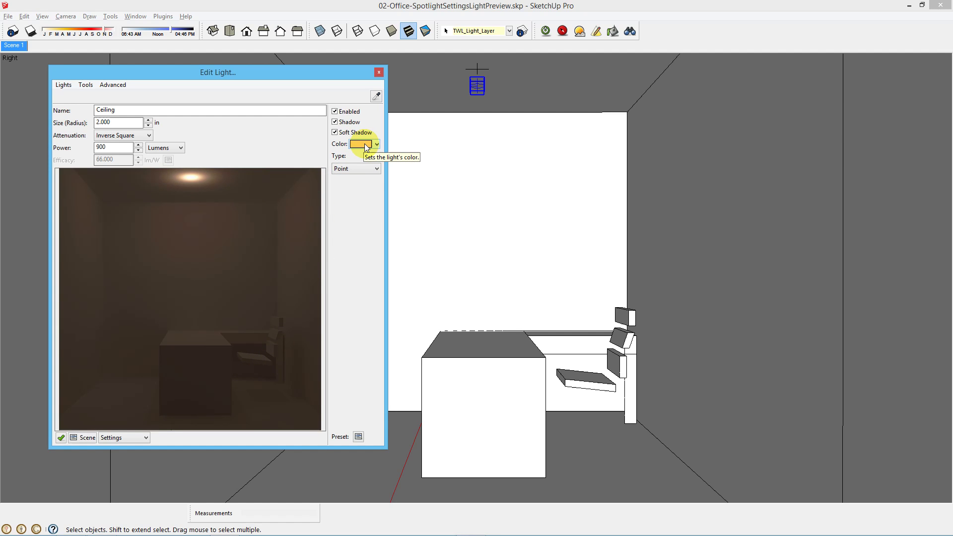
Place a Spot light at the ceiling point, aimed at the desk top
{"action": "left_click", "coordinate": [481, 89]}
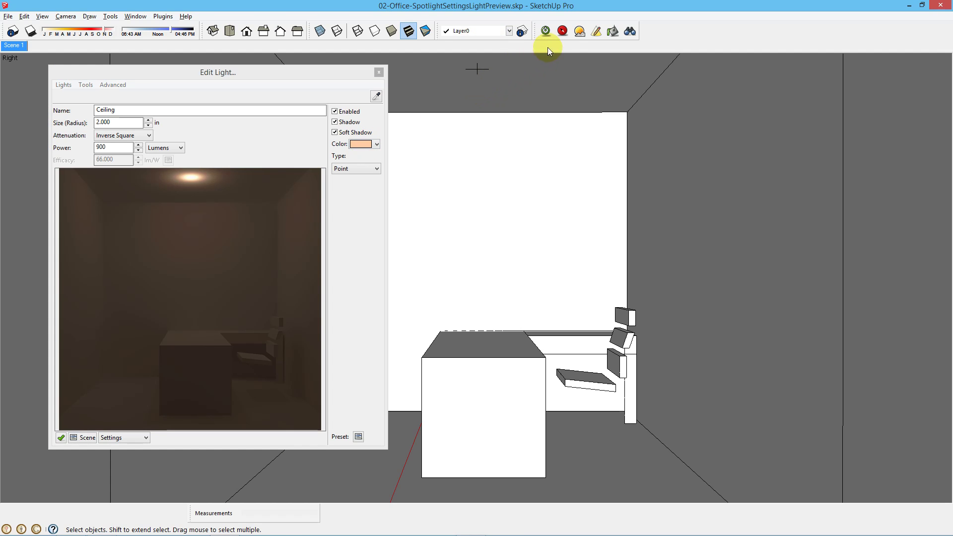
{"action": "left_click", "coordinate": [596, 33]}
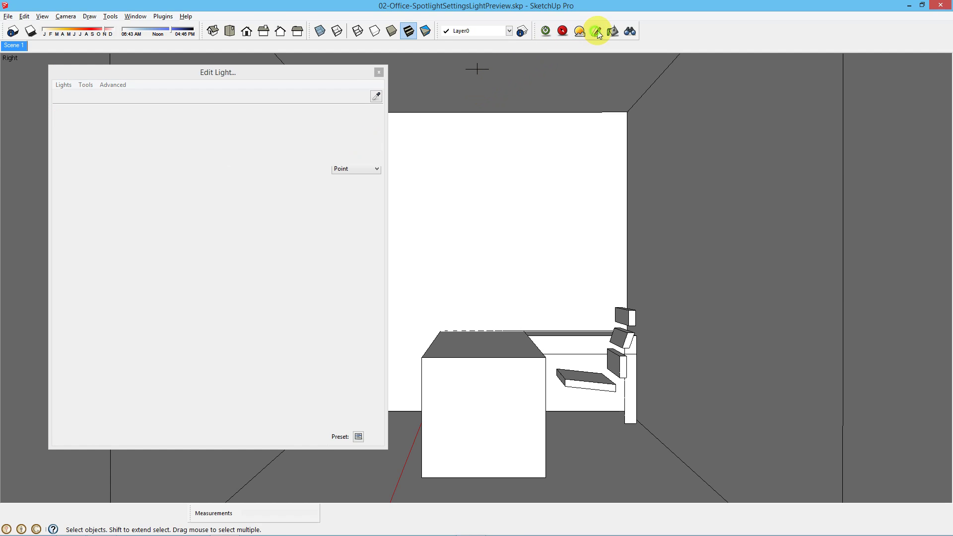
{"action": "left_click", "coordinate": [478, 72]}
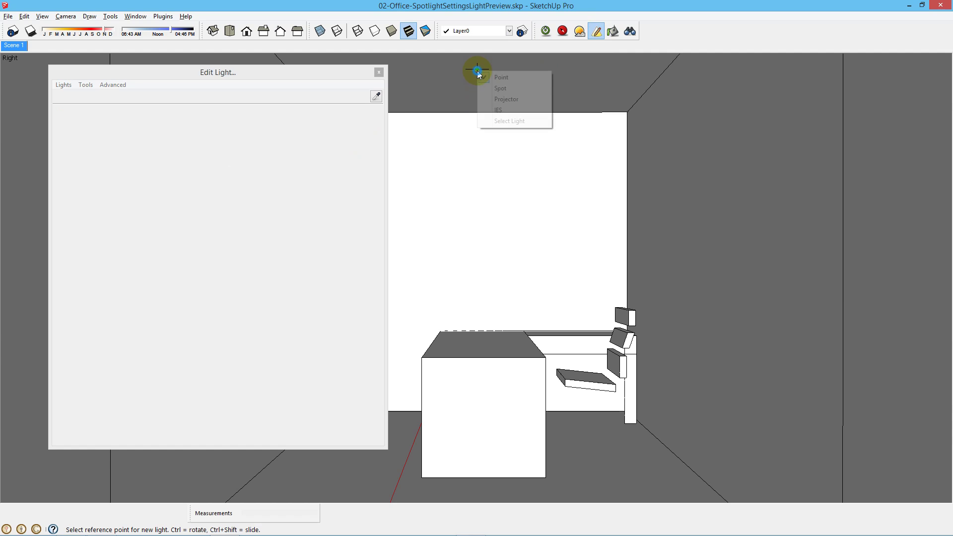
{"action": "left_click", "coordinate": [495, 89]}
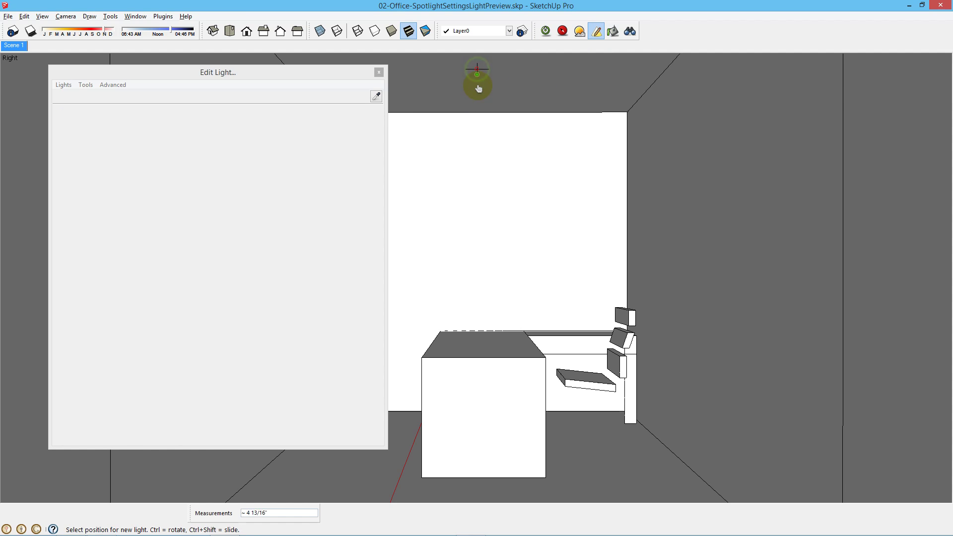
{"action": "left_click", "coordinate": [479, 90]}
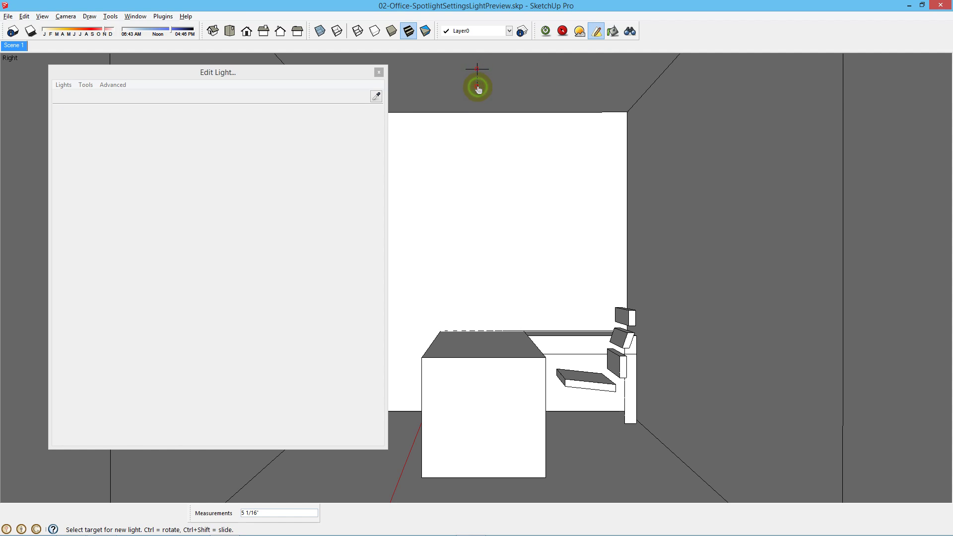
{"action": "left_click", "coordinate": [481, 350]}
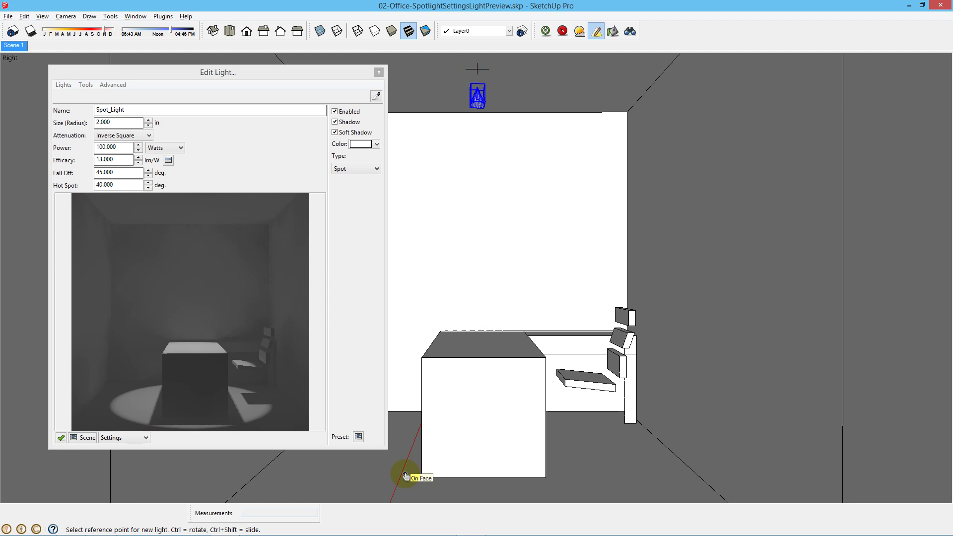
{"action": "key", "text": "space"}
{"action": "left_click", "coordinate": [477, 102]}
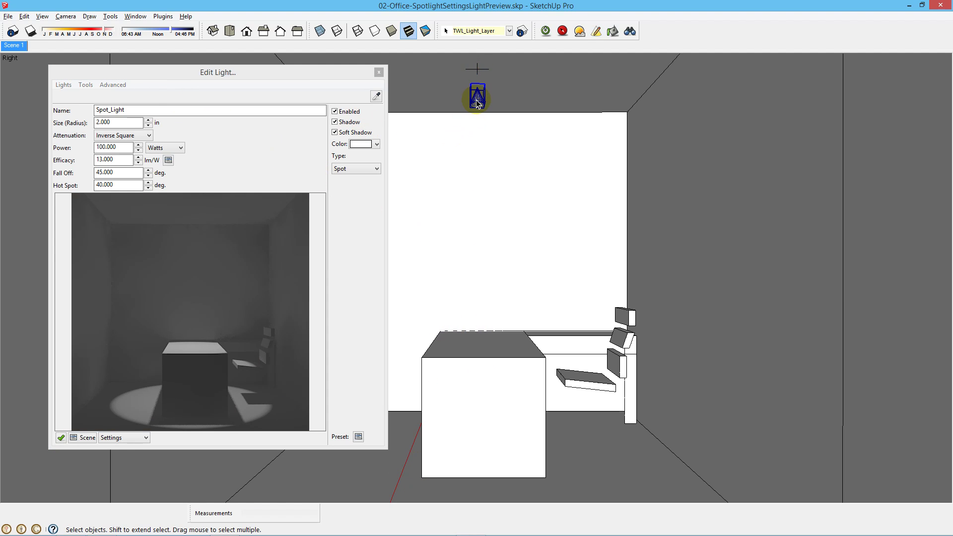
Re-aim the spotlight straight down at the desk with Set Light Target, keeping type Spot
{"action": "right_click", "coordinate": [477, 103]}
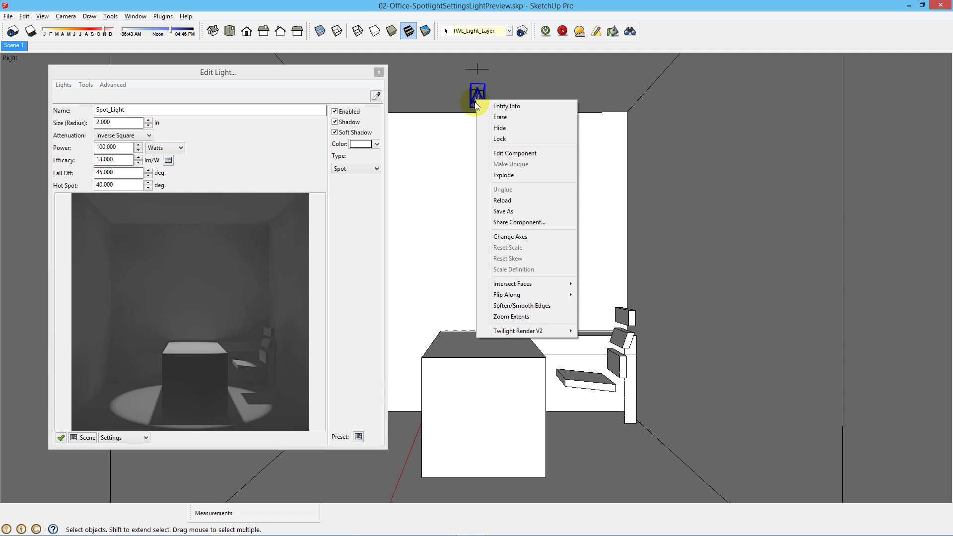
{"action": "mouse_move", "coordinate": [559, 331]}
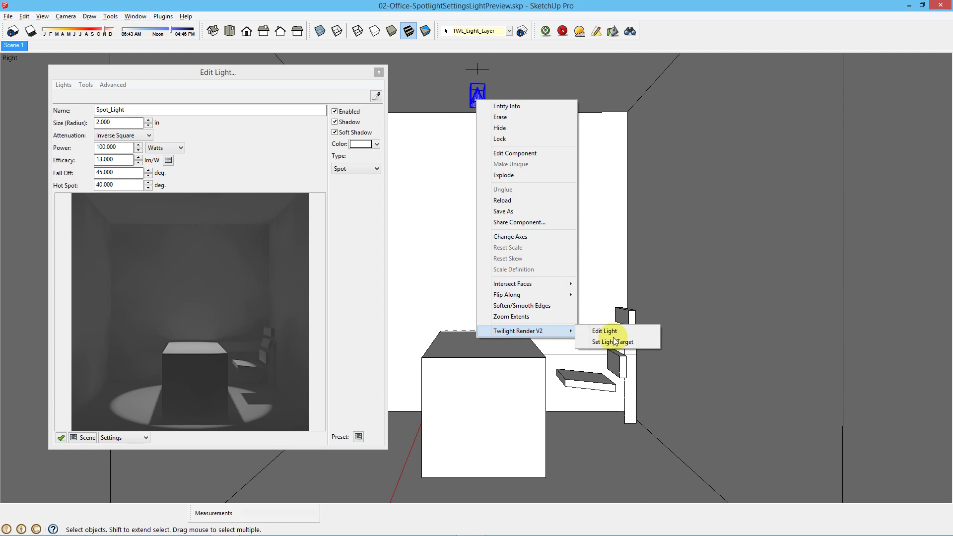
{"action": "left_click", "coordinate": [614, 342]}
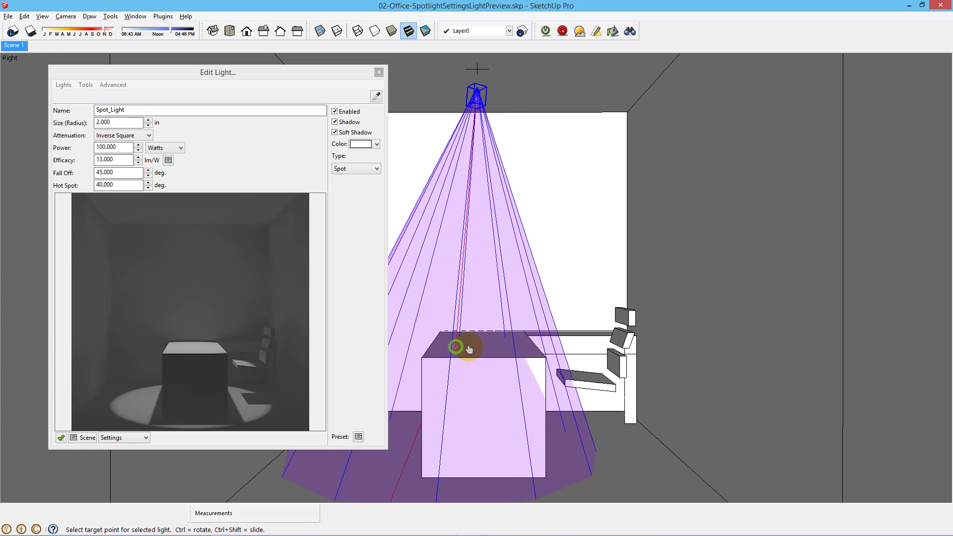
{"action": "left_click", "coordinate": [485, 350]}
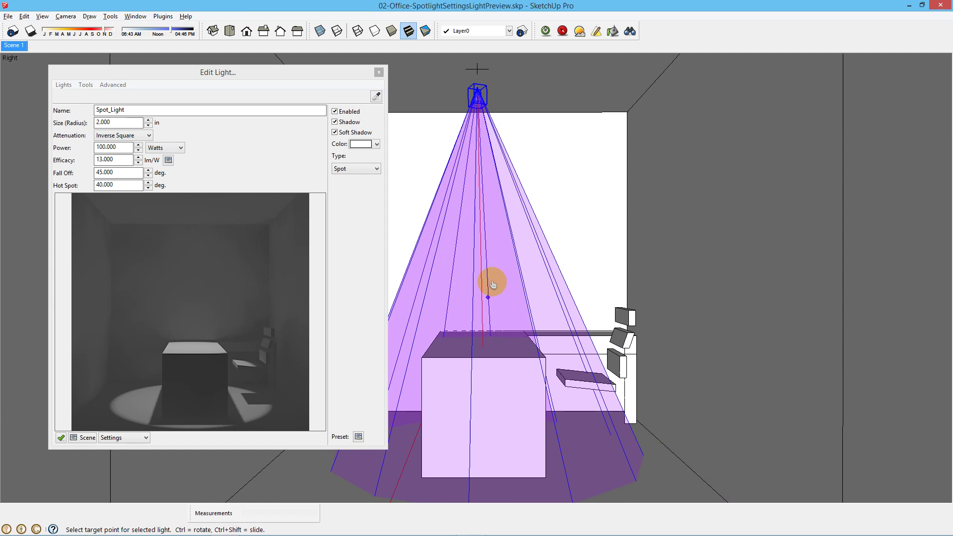
{"action": "left_click", "coordinate": [375, 171]}
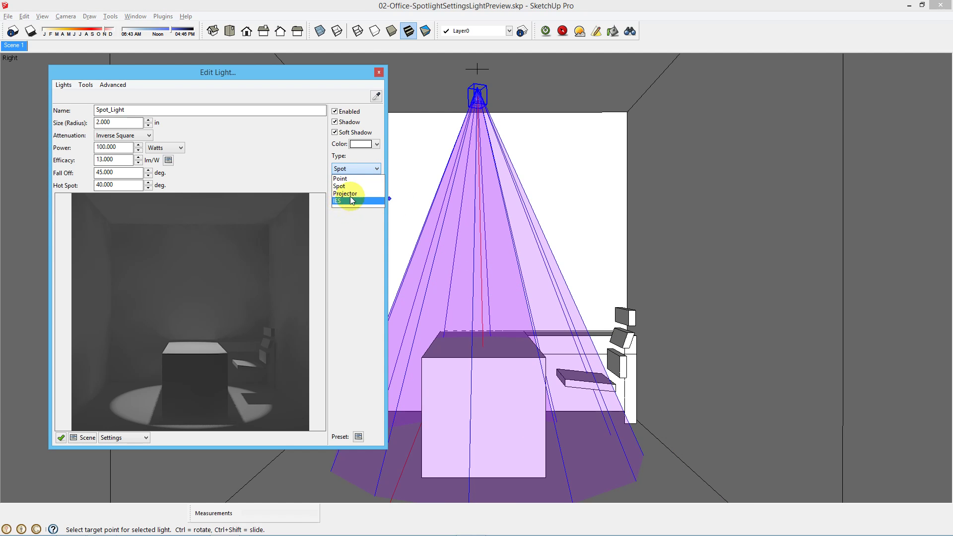
{"action": "left_click", "coordinate": [371, 169]}
{"action": "left_click", "coordinate": [540, 163]}
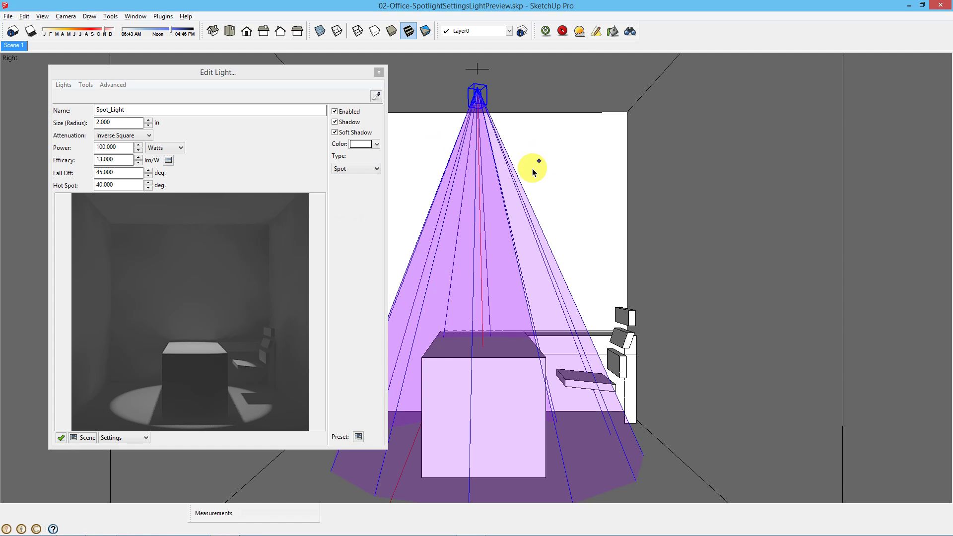
Change Spot_Light's Fall Off from 45° to 90°, leaving the Hot Spot at 40°
{"action": "left_click", "coordinate": [130, 172]}
{"action": "left_click_drag", "start_coordinate": [130, 173], "coordinate": [91, 174]}
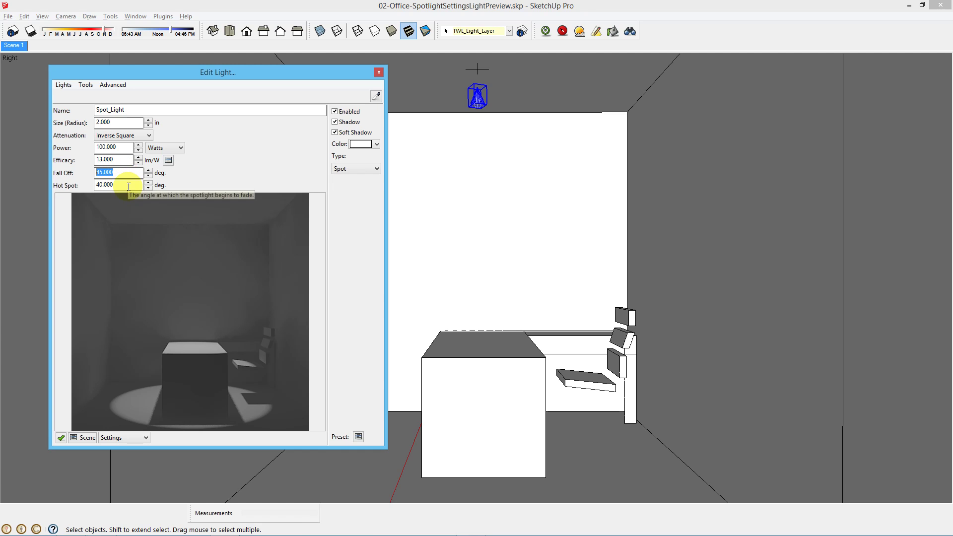
{"action": "left_click", "coordinate": [128, 186]}
{"action": "left_click", "coordinate": [474, 91]}
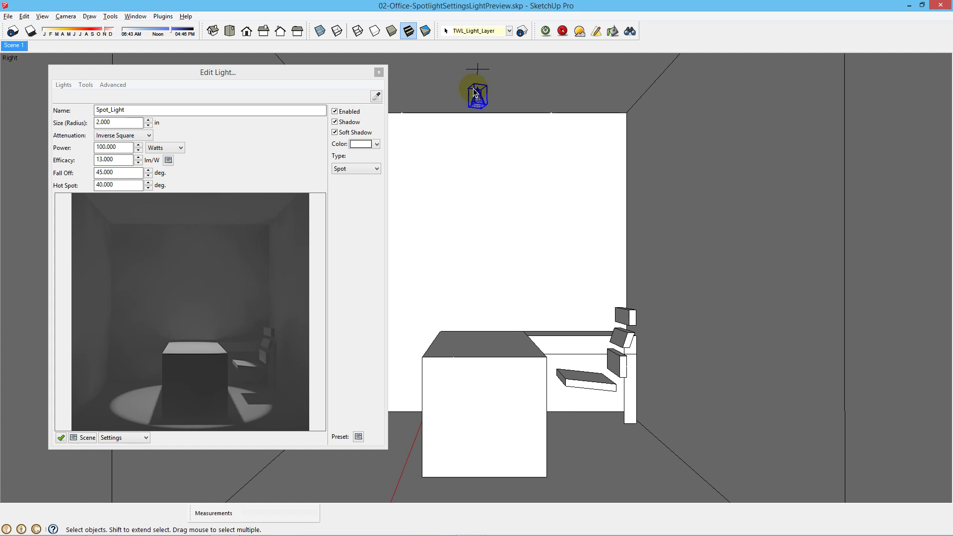
{"action": "scroll", "coordinate": [504, 99], "scroll_direction": "up", "scroll_amount": 3}
{"action": "scroll", "coordinate": [507, 101], "scroll_direction": "up", "scroll_amount": 6}
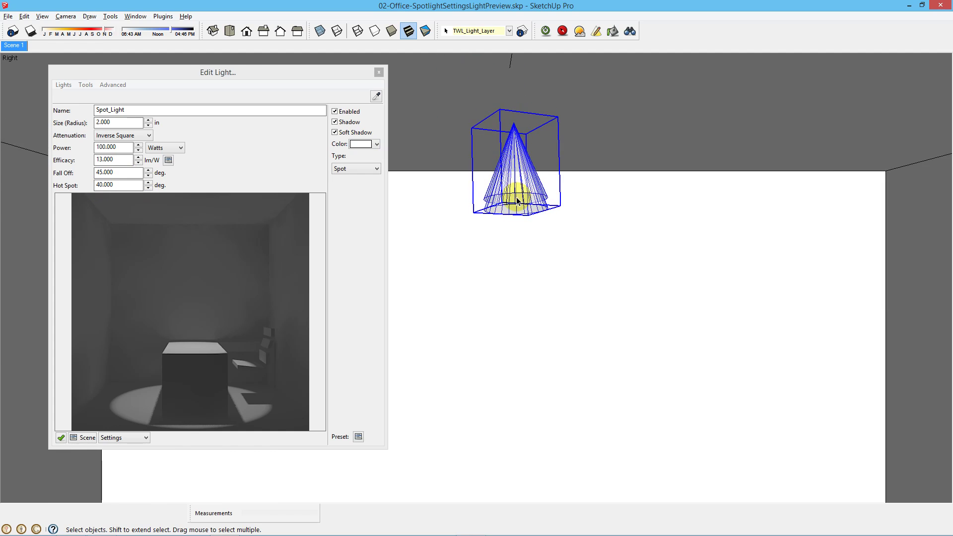
{"action": "double_click", "coordinate": [128, 185]}
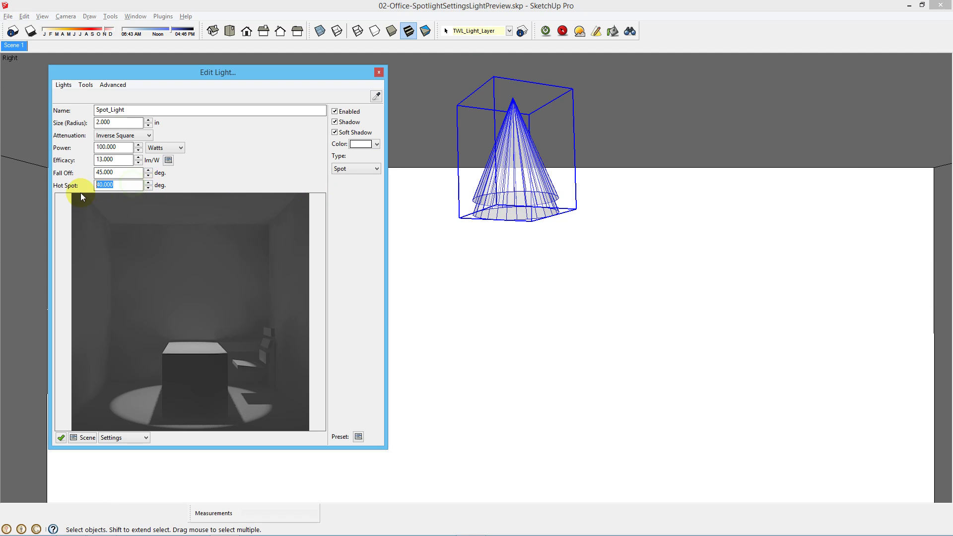
{"action": "left_click", "coordinate": [124, 186]}
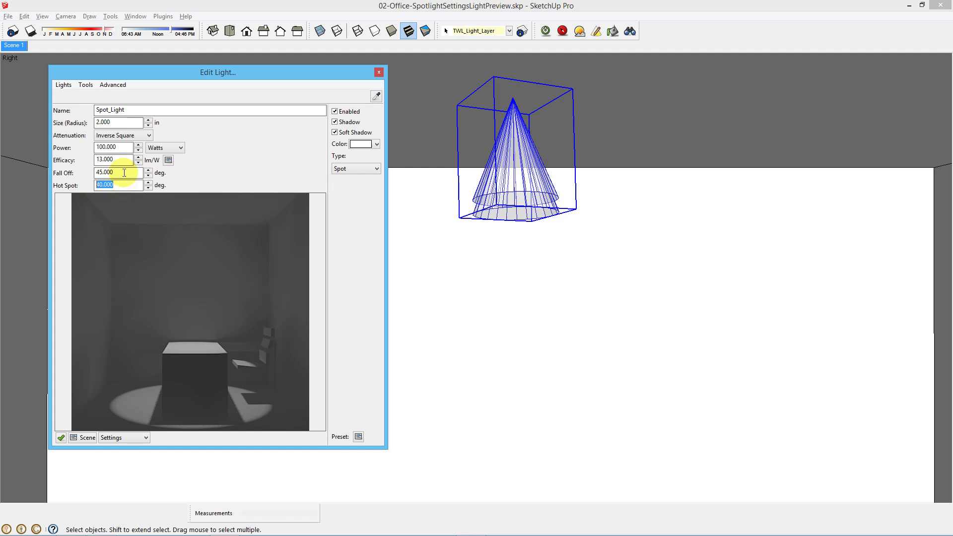
{"action": "left_click_drag", "start_coordinate": [95, 173], "coordinate": [128, 196]}
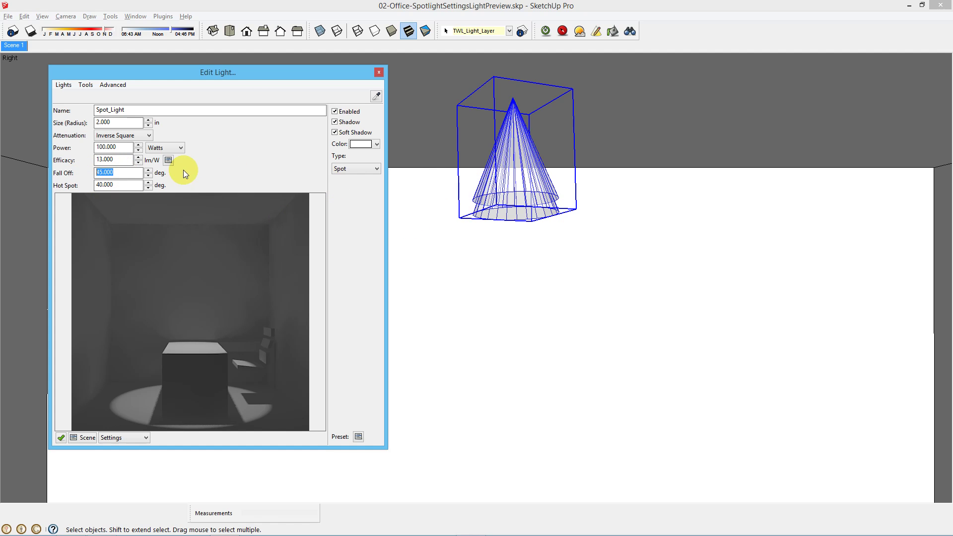
{"action": "type", "text": "90"}
{"action": "left_click", "coordinate": [537, 196]}
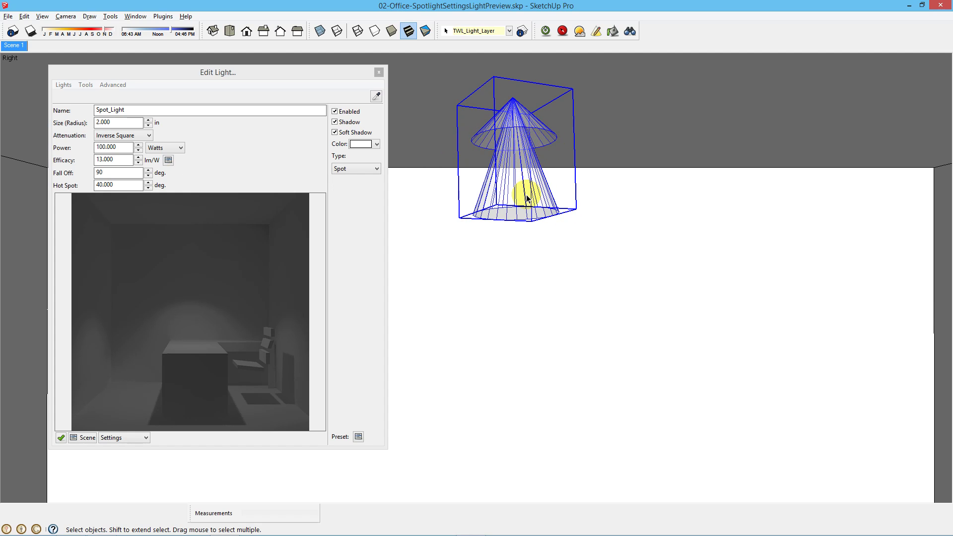
From the Scene 1 view, retarget the spotlight onto the back wall with Twilight Render V2 > Set Light Target
{"action": "left_click", "coordinate": [14, 45]}
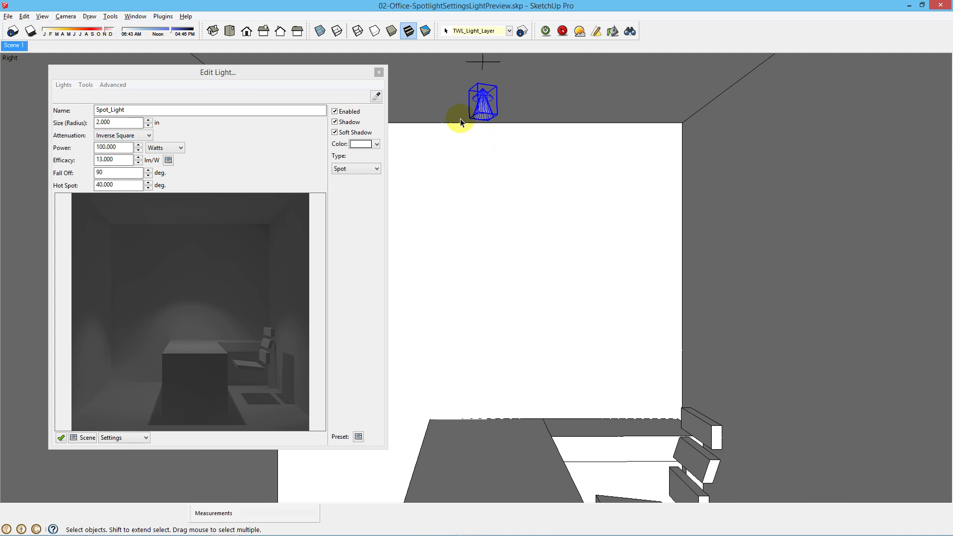
{"action": "middle_click_drag", "start_coordinate": [486, 110], "coordinate": [486, 109]}
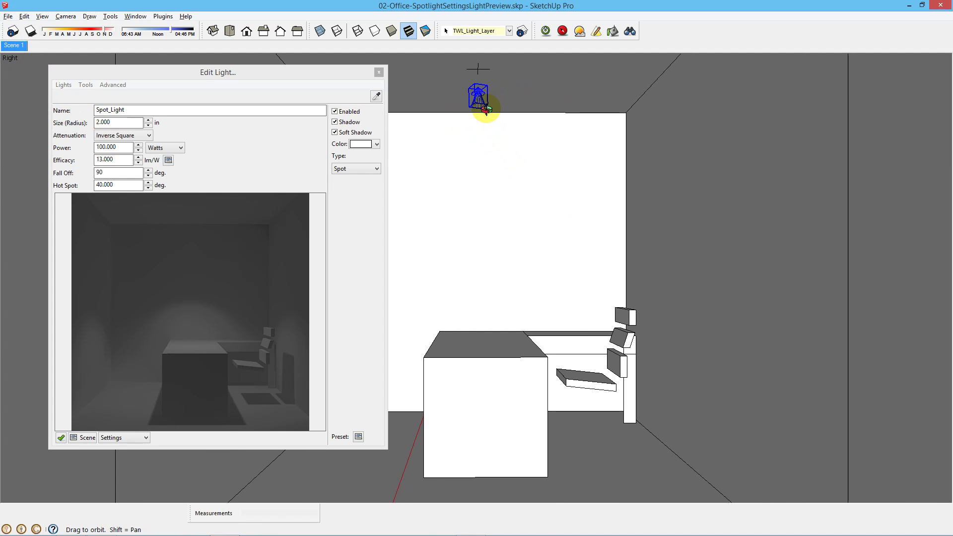
{"action": "right_click", "coordinate": [476, 104]}
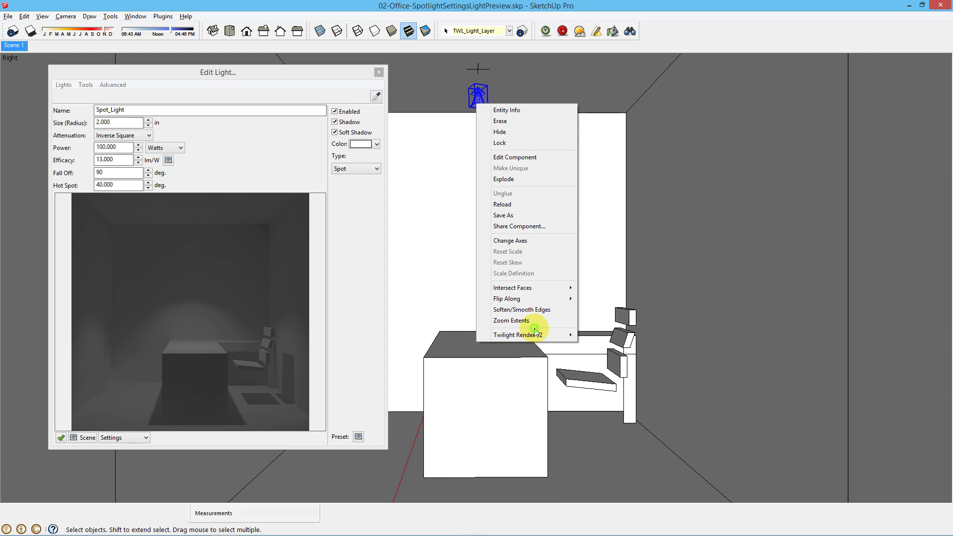
{"action": "mouse_move", "coordinate": [536, 332]}
{"action": "left_click", "coordinate": [606, 346]}
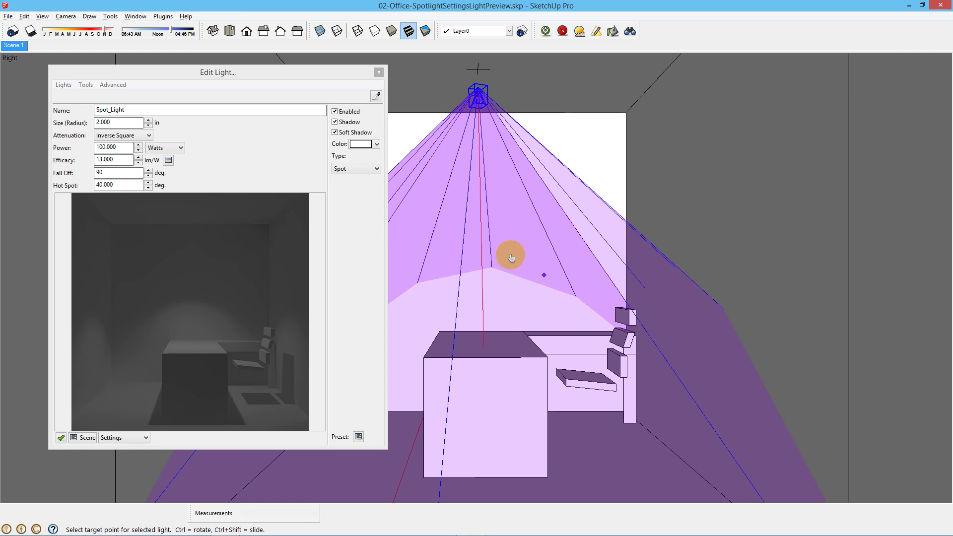
{"action": "left_click", "coordinate": [505, 219]}
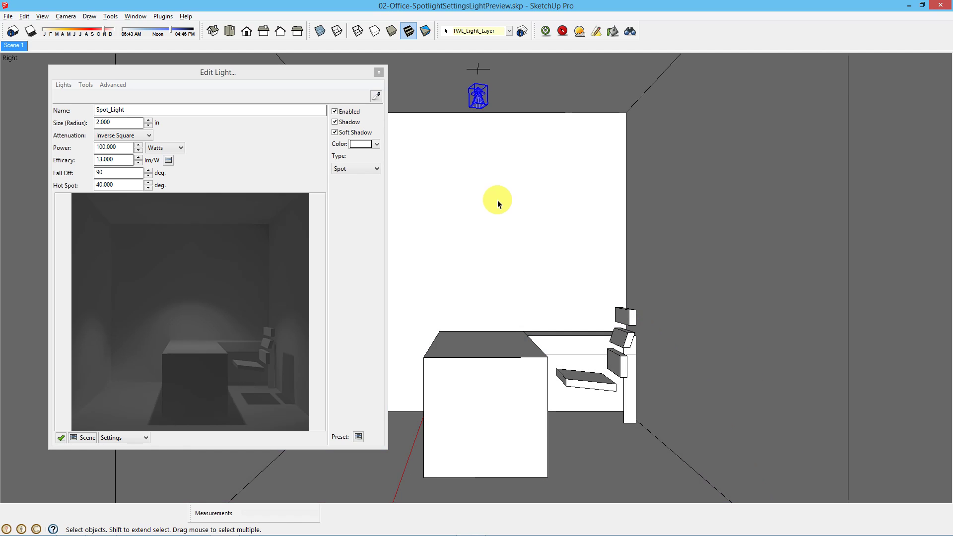
Set the spotlight's Hot Spot to 60 degrees and reset the camera to Scene 1
{"action": "left_click", "coordinate": [136, 186]}
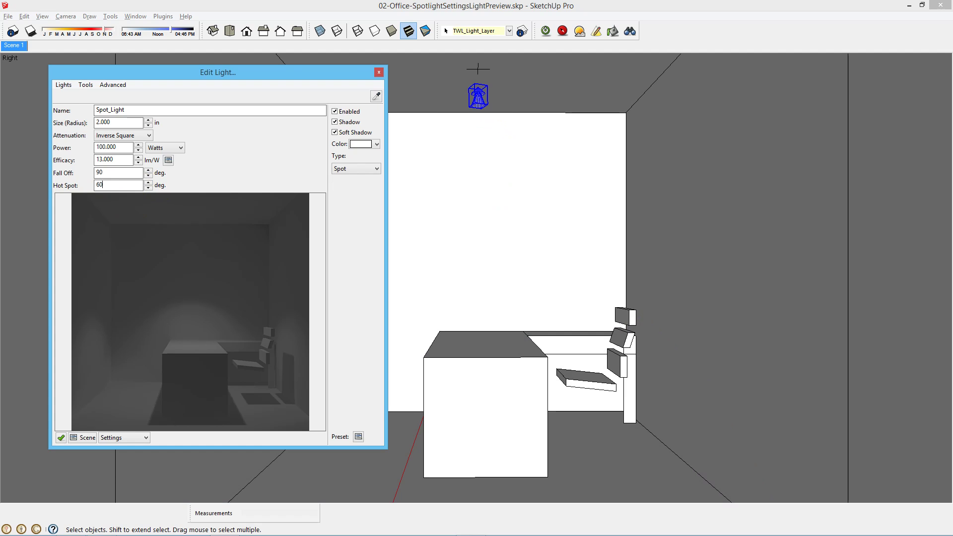
{"action": "key", "text": "Return"}
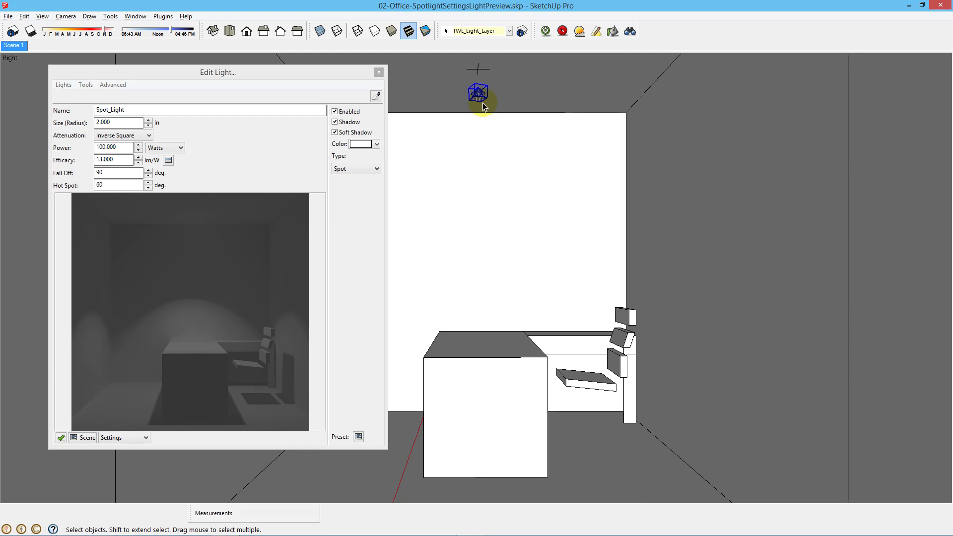
{"action": "scroll", "coordinate": [483, 103], "scroll_direction": "up", "scroll_amount": 5}
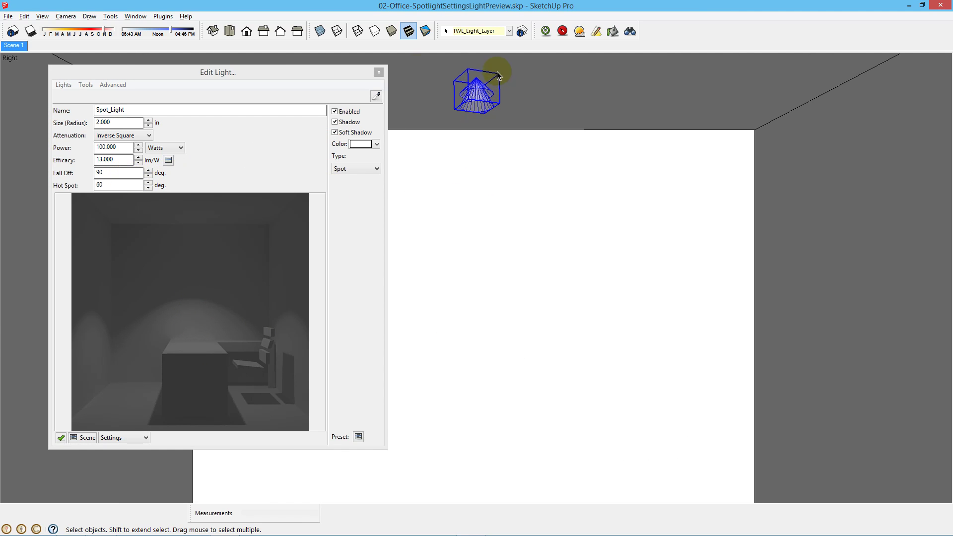
{"action": "left_click", "coordinate": [14, 46]}
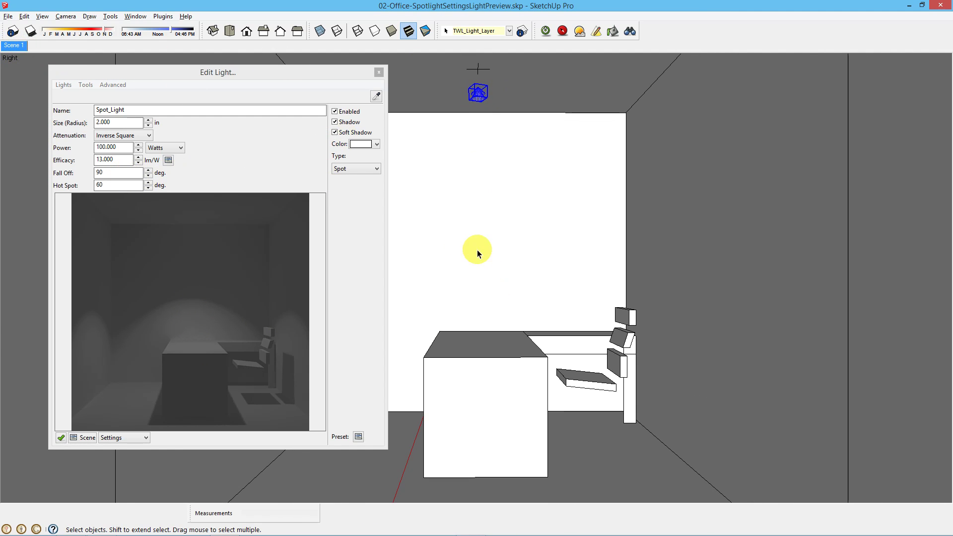
{"action": "left_click", "coordinate": [124, 174]}
{"action": "left_click", "coordinate": [109, 185]}
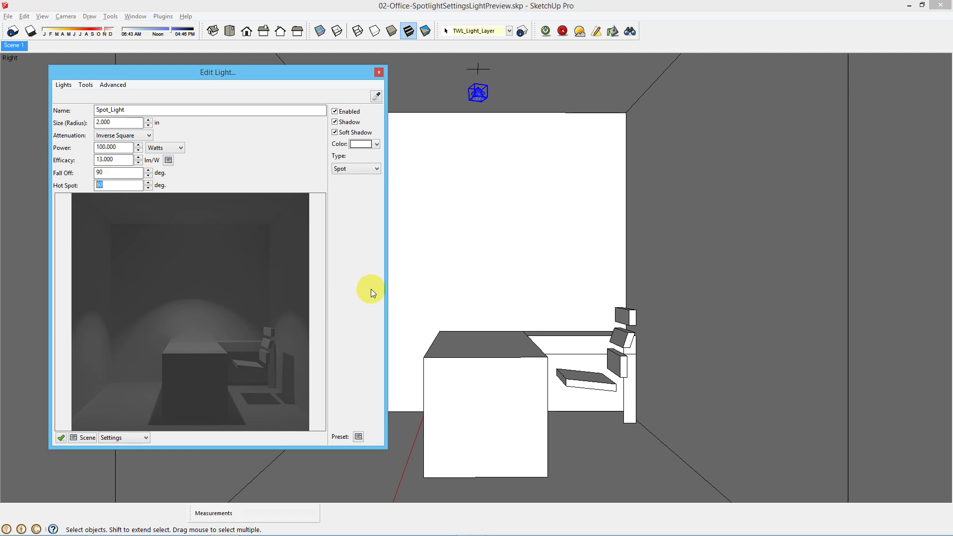
Give the spotlight a 170° Fall Off and 150° Hot Spot, then deselect it
{"action": "key", "text": "Return"}
{"action": "double_click", "coordinate": [113, 178]}
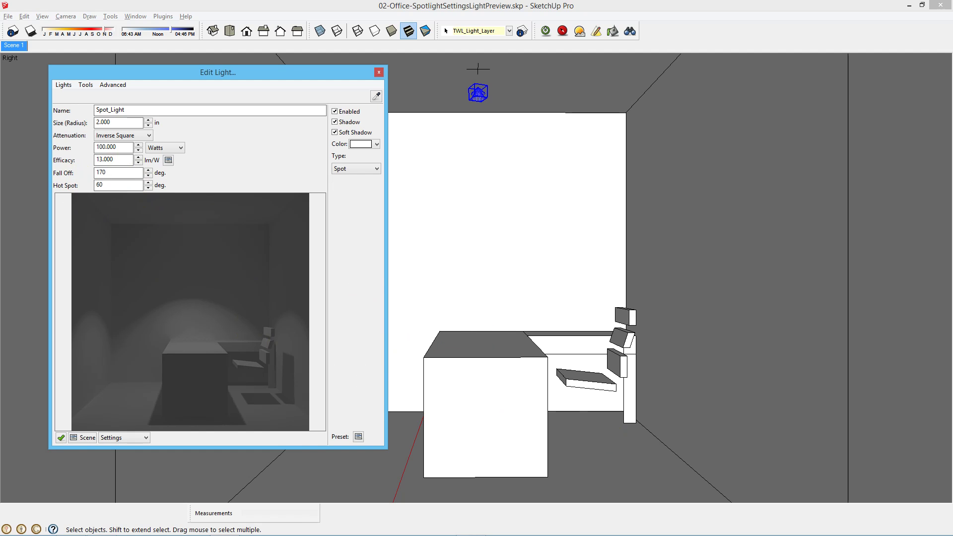
{"action": "left_click", "coordinate": [117, 172]}
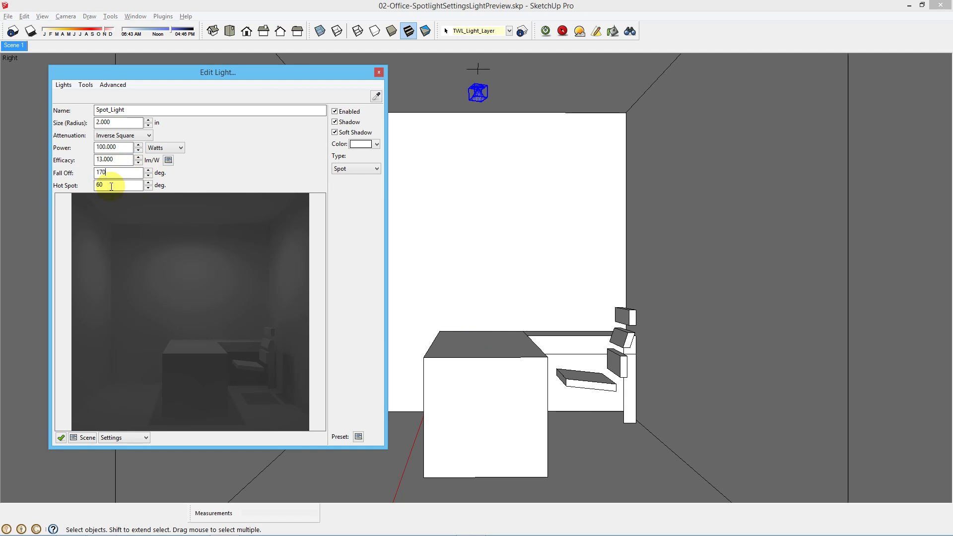
{"action": "double_click", "coordinate": [112, 187]}
{"action": "type", "text": "150"}
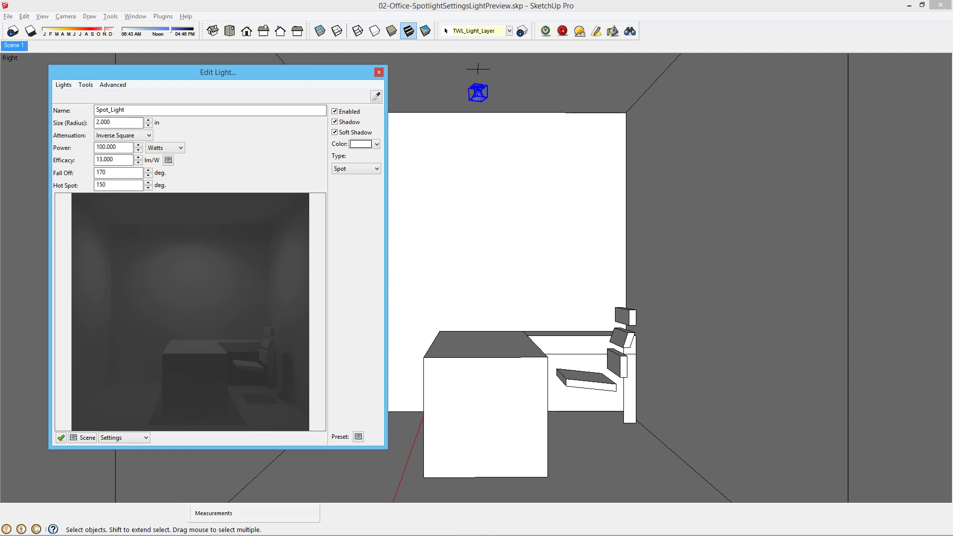
{"action": "key", "text": "Return"}
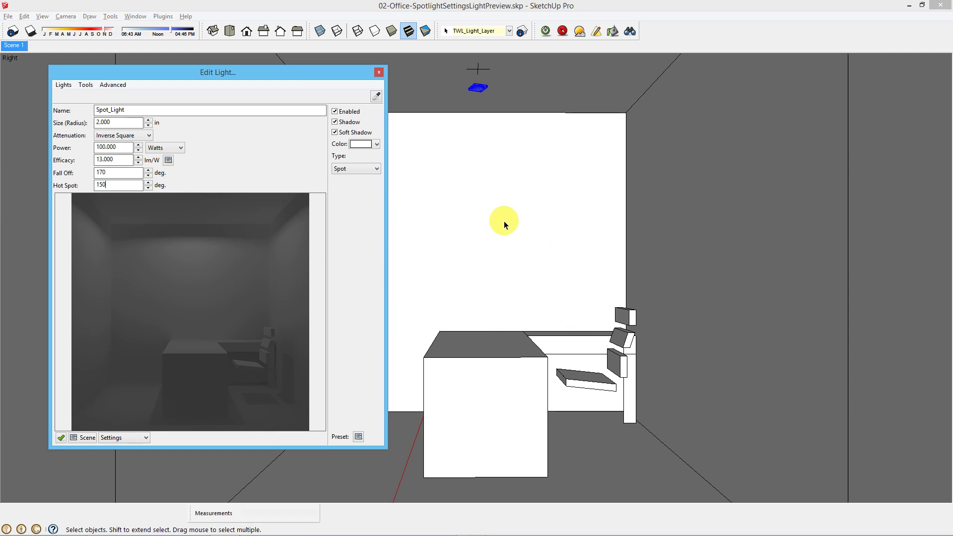
{"action": "left_click", "coordinate": [505, 211]}
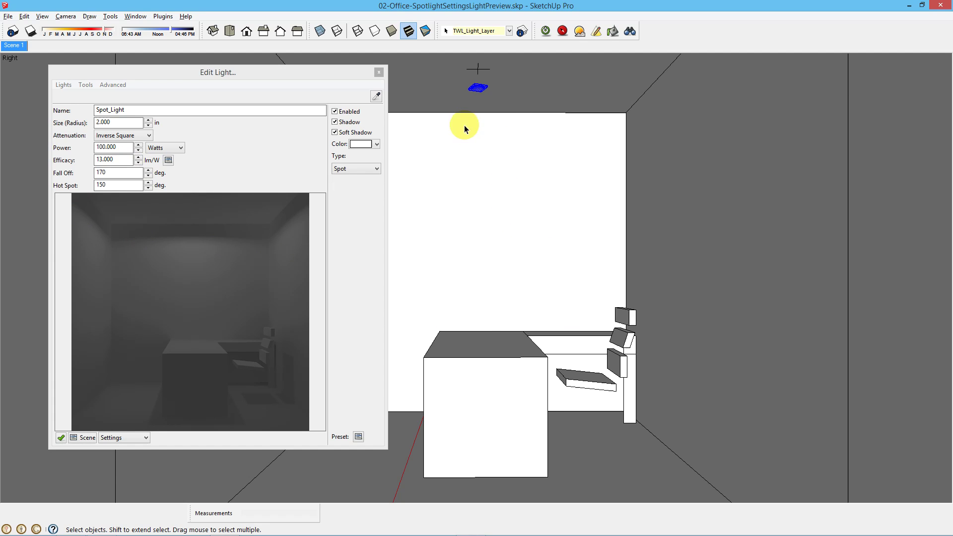
{"action": "left_click", "coordinate": [516, 97]}
Place a Projector-type Twilight light at the ceiling endpoint, positioned down the blue axis and aimed below
{"action": "left_click", "coordinate": [598, 32]}
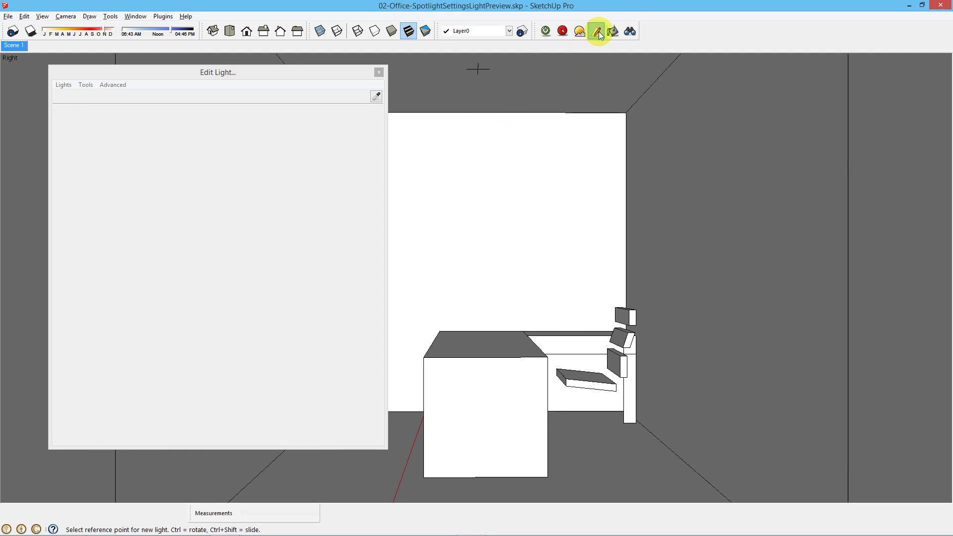
{"action": "right_click", "coordinate": [480, 71]}
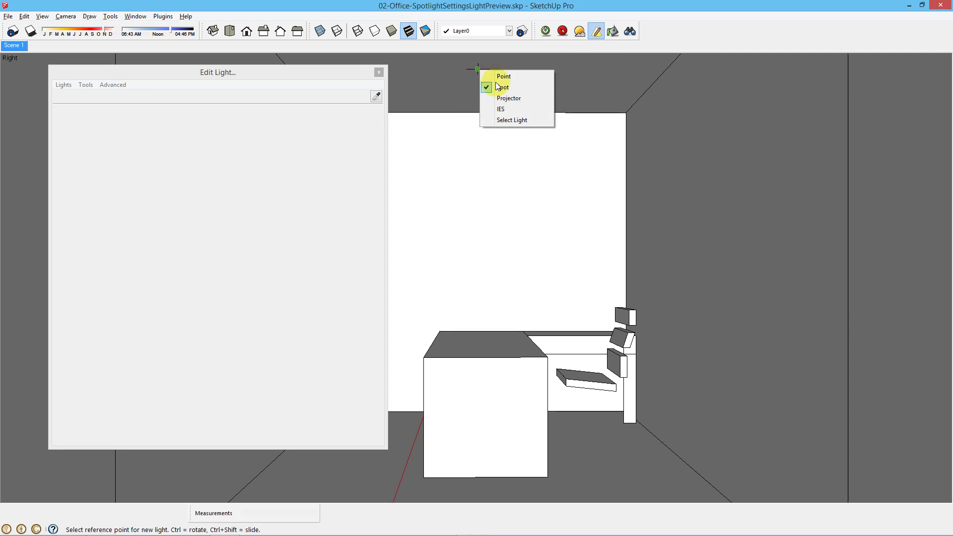
{"action": "left_click", "coordinate": [509, 98]}
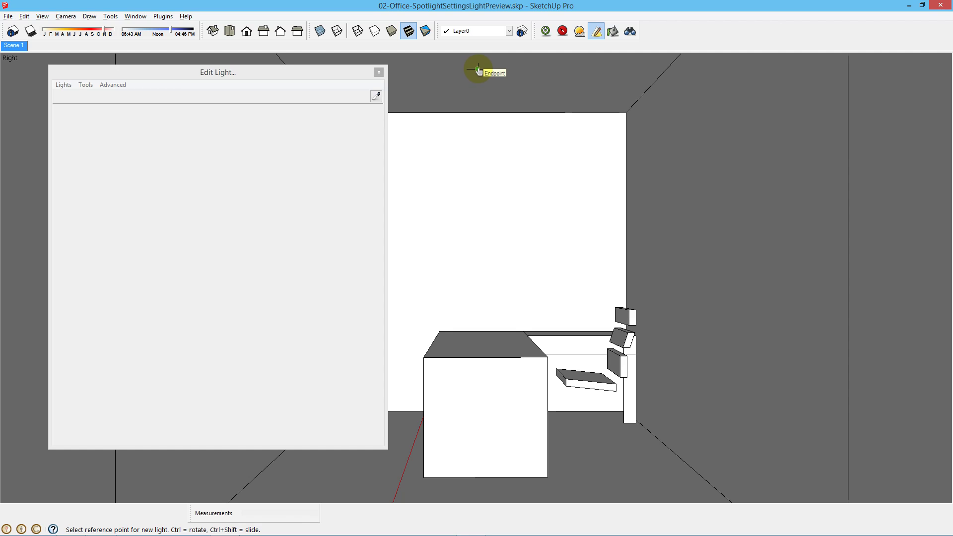
{"action": "left_click", "coordinate": [478, 70]}
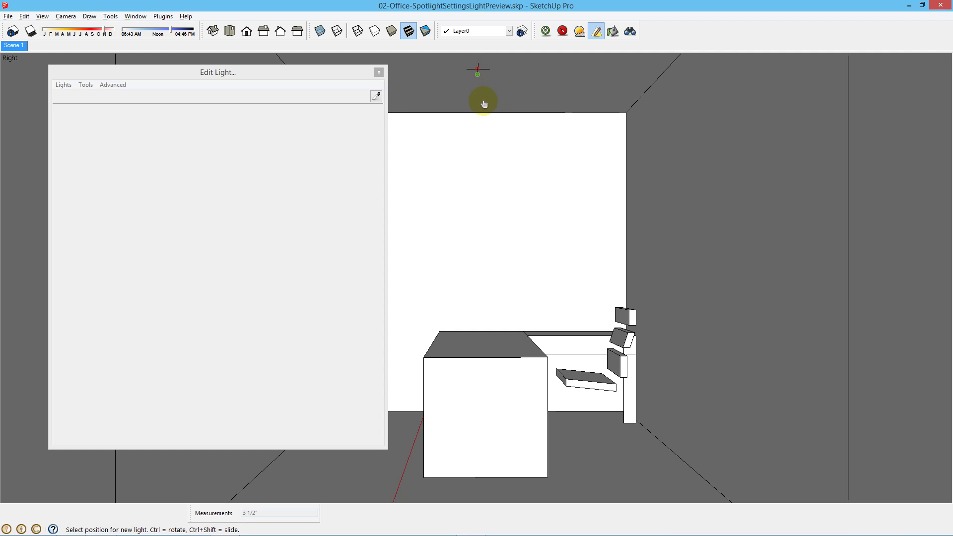
{"action": "left_click", "coordinate": [477, 223]}
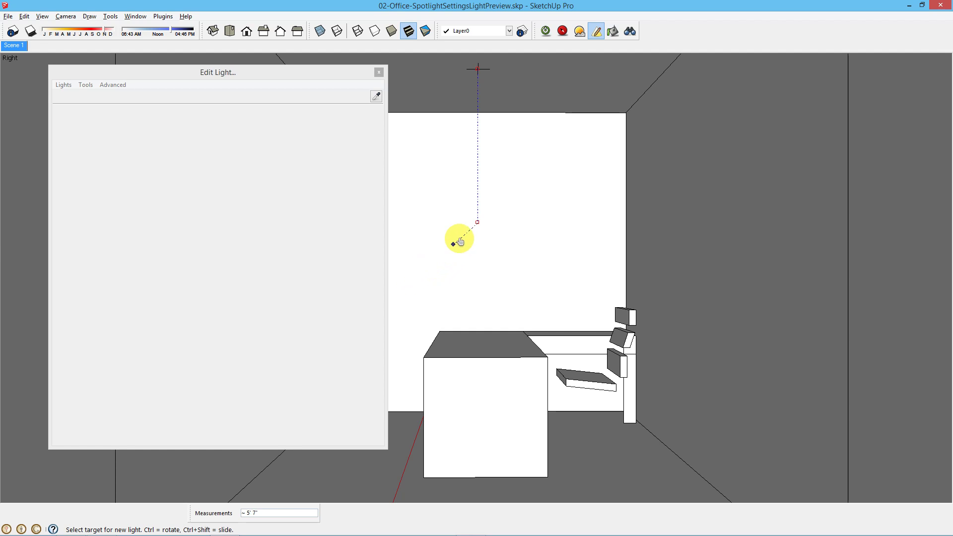
{"action": "left_click", "coordinate": [478, 224]}
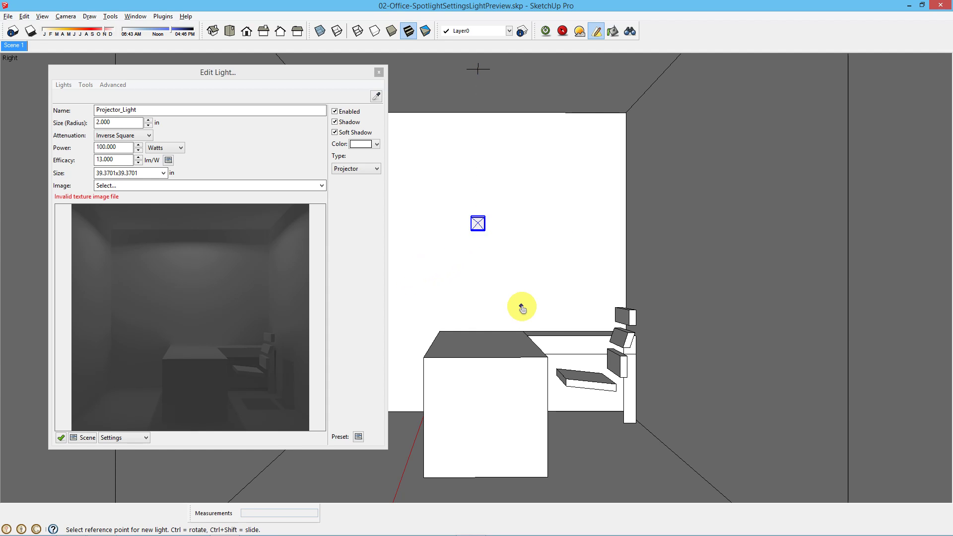
Run and stop an Explore render of the projector's square patch, then open the Image dropdown
{"action": "left_click", "coordinate": [563, 32]}
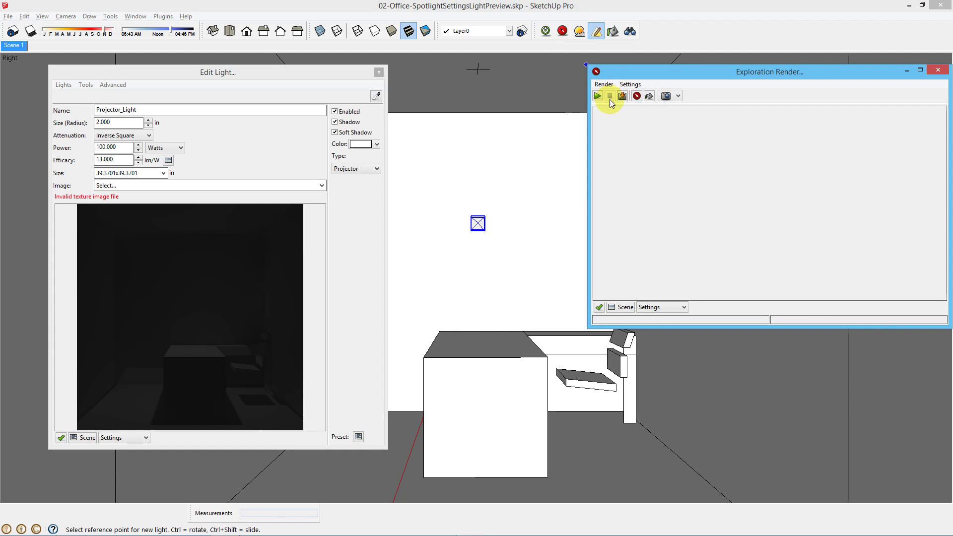
{"action": "left_click", "coordinate": [598, 96]}
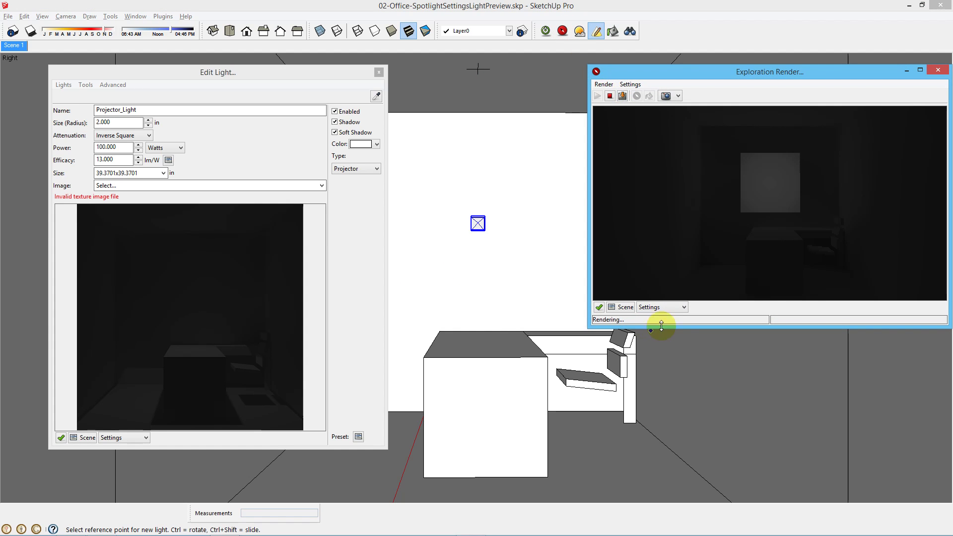
{"action": "left_click", "coordinate": [776, 153]}
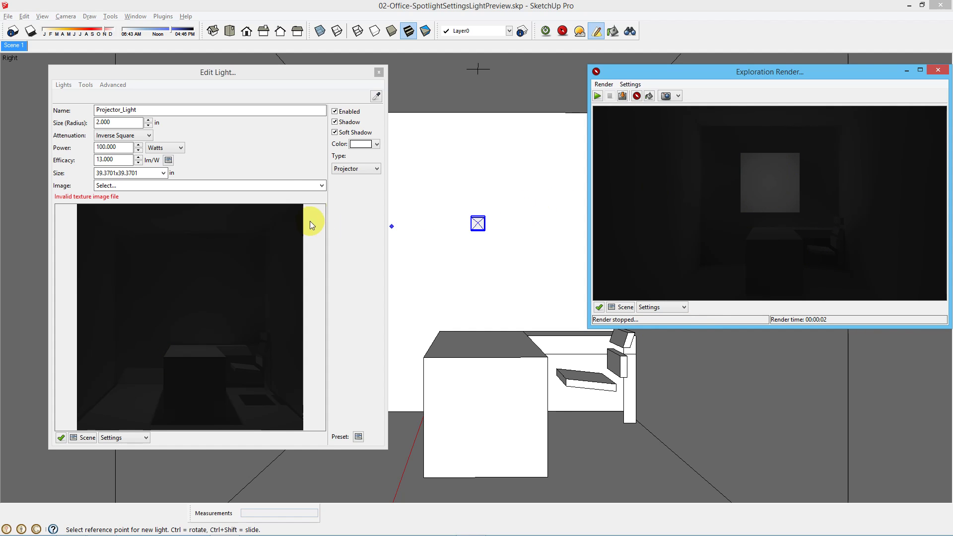
{"action": "left_click", "coordinate": [322, 187]}
Load 4SquareGrid1.jpg as the projector light's image
{"action": "left_click", "coordinate": [305, 200]}
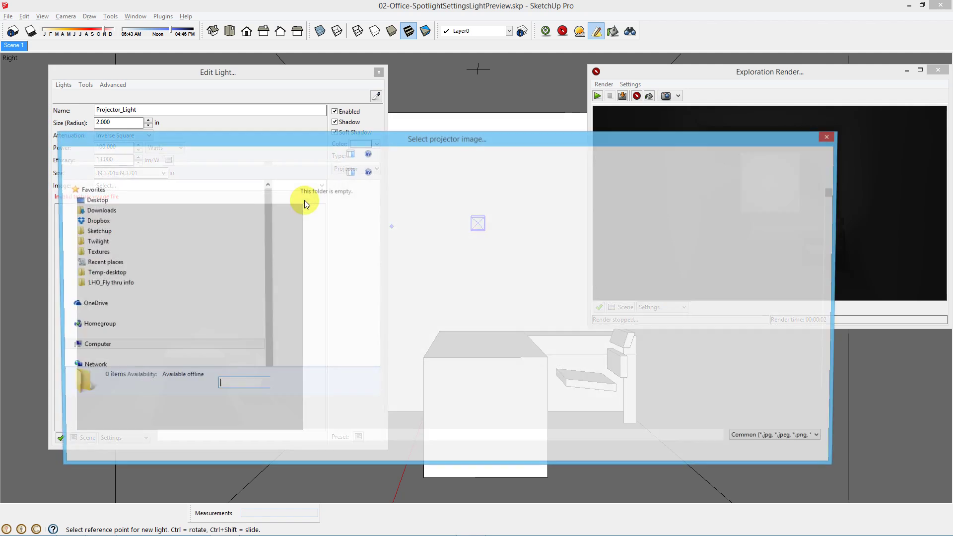
{"action": "left_click", "coordinate": [470, 338]}
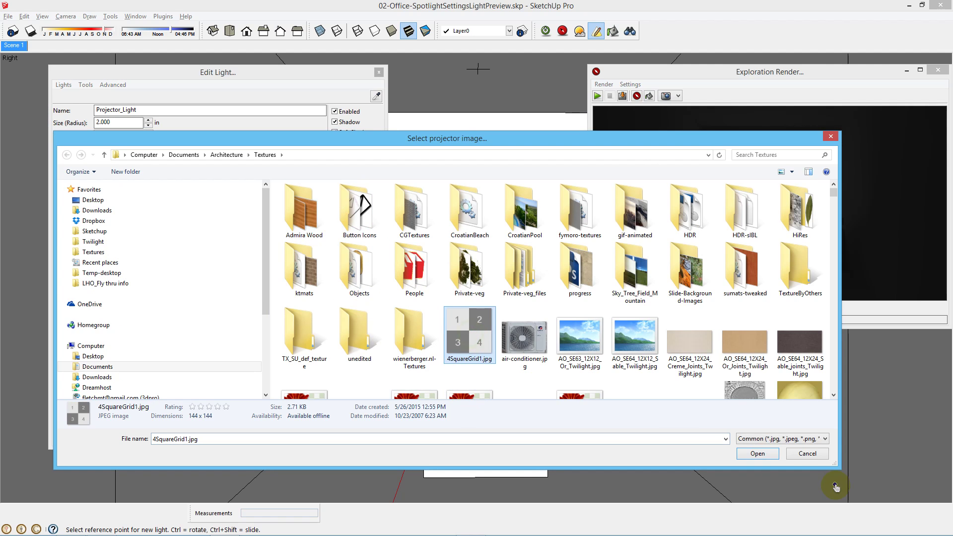
{"action": "left_click", "coordinate": [764, 454]}
Raise the projector's Power to 900, then to 1300 watts
{"action": "left_click", "coordinate": [111, 148]}
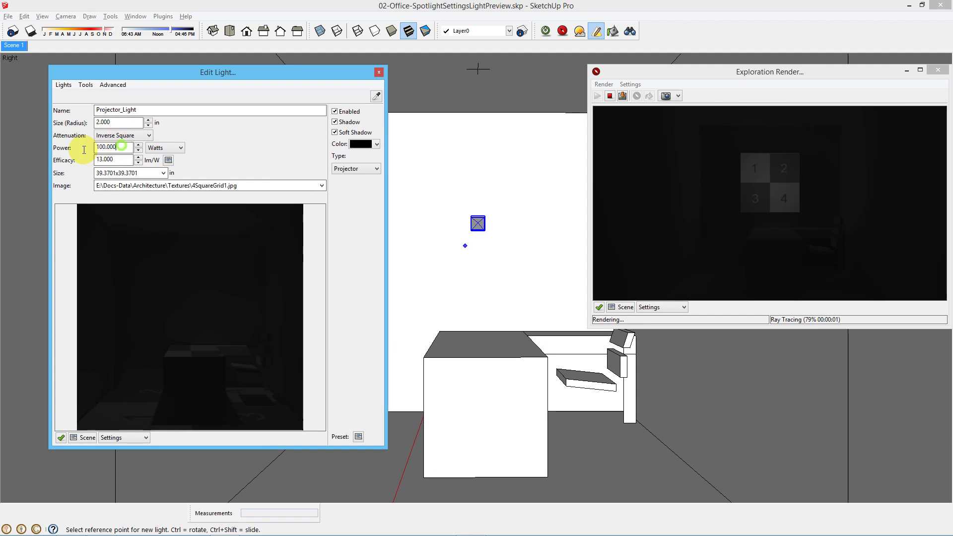
{"action": "type", "text": "900"}
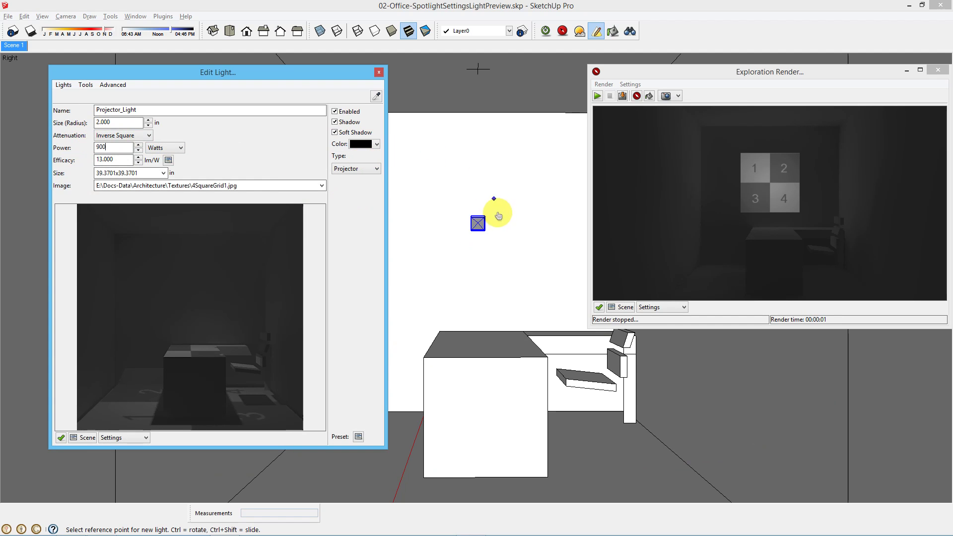
{"action": "left_click", "coordinate": [492, 241]}
{"action": "double_click", "coordinate": [106, 147]}
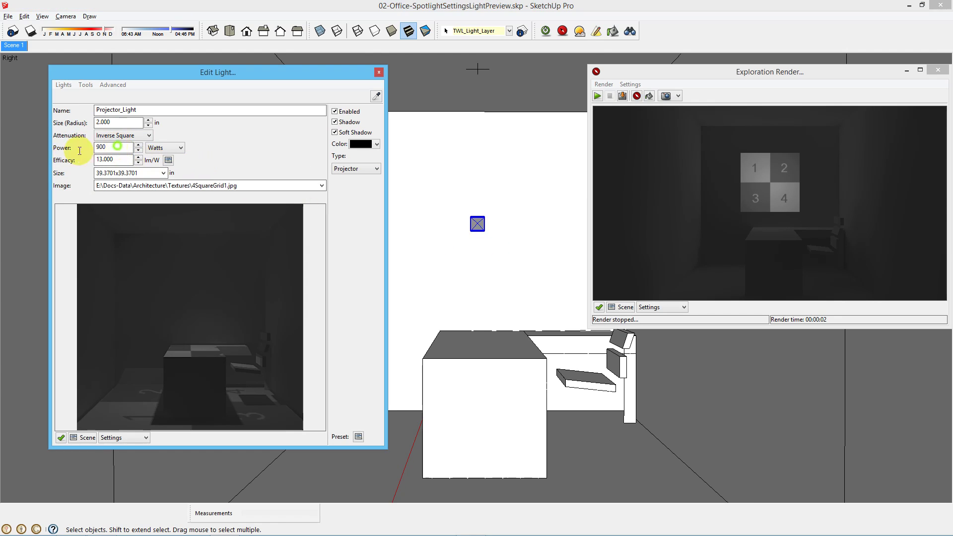
{"action": "type", "text": "1300"}
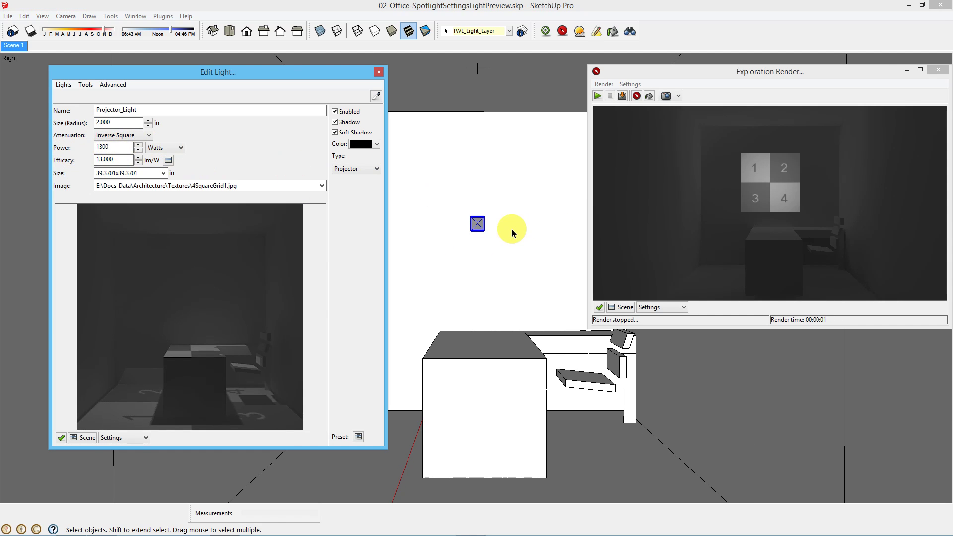
Rotate the projector light 45°, then -90° and 90° with the Move tool, re-rendering between turns
{"action": "left_click", "coordinate": [491, 236]}
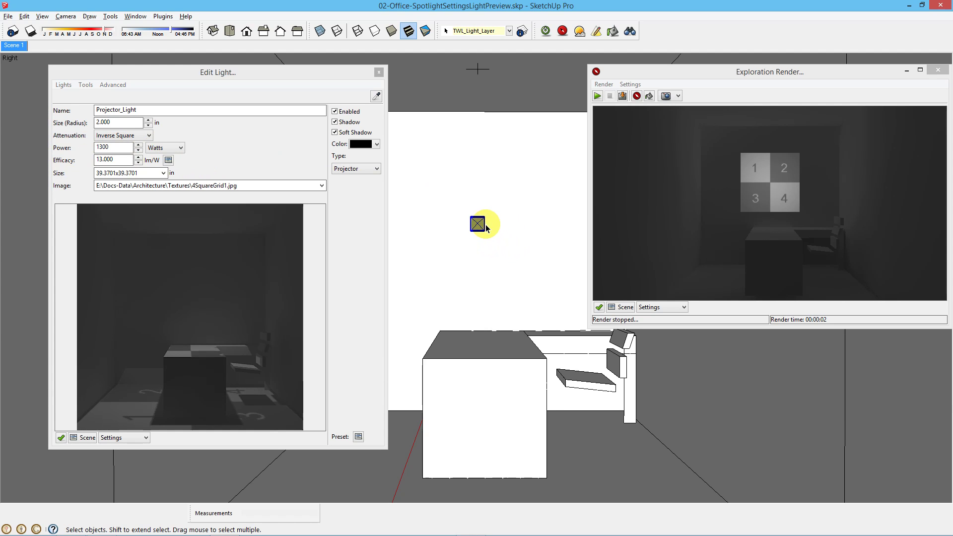
{"action": "key", "text": "m"}
{"action": "scroll", "coordinate": [477, 223], "scroll_direction": "up", "scroll_amount": 3}
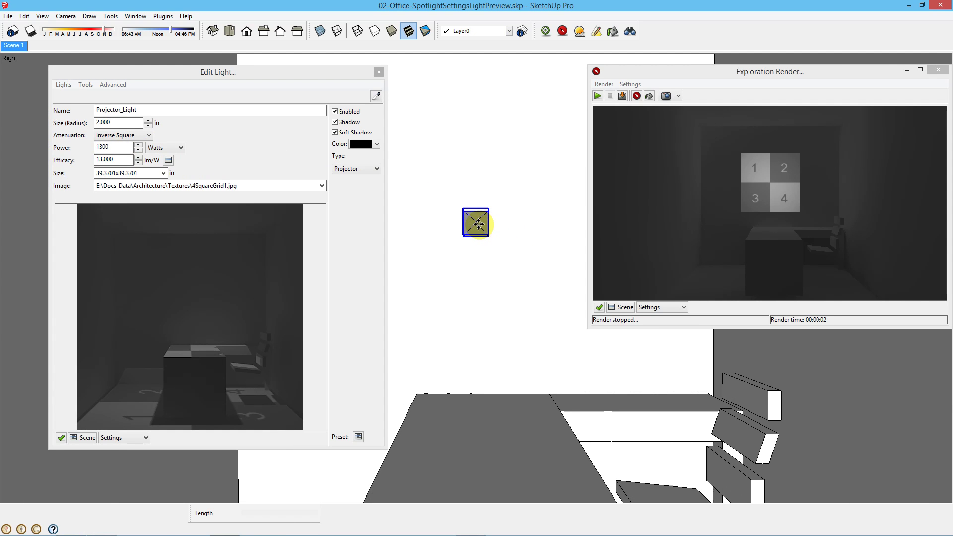
{"action": "left_click_drag", "start_coordinate": [473, 207], "coordinate": [494, 198]}
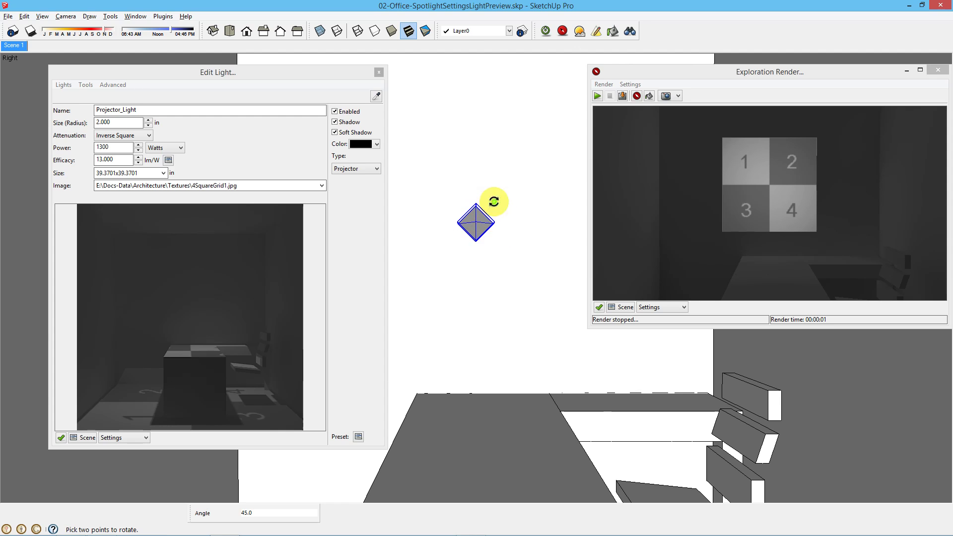
{"action": "left_click", "coordinate": [610, 97]}
{"action": "left_click", "coordinate": [637, 95]}
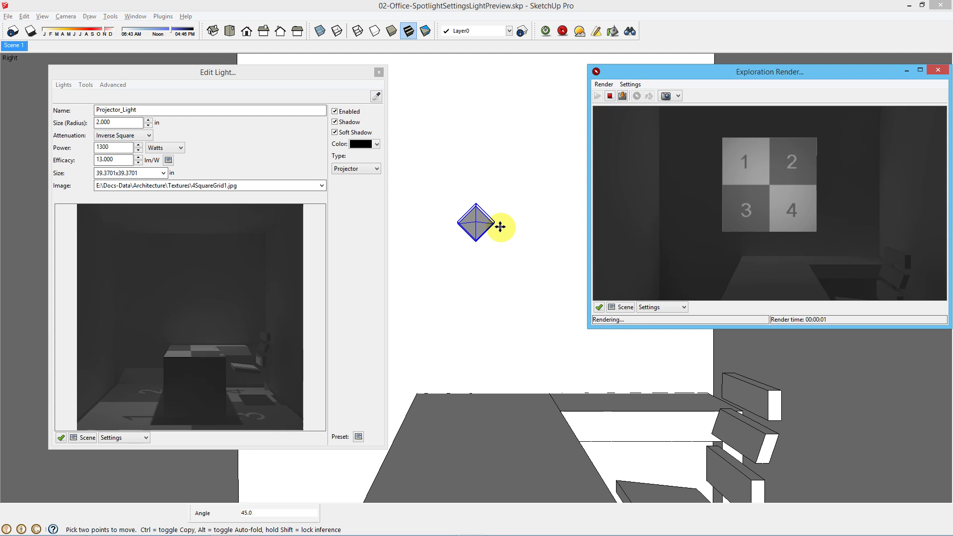
{"action": "left_click_drag", "start_coordinate": [485, 208], "coordinate": [476, 251]}
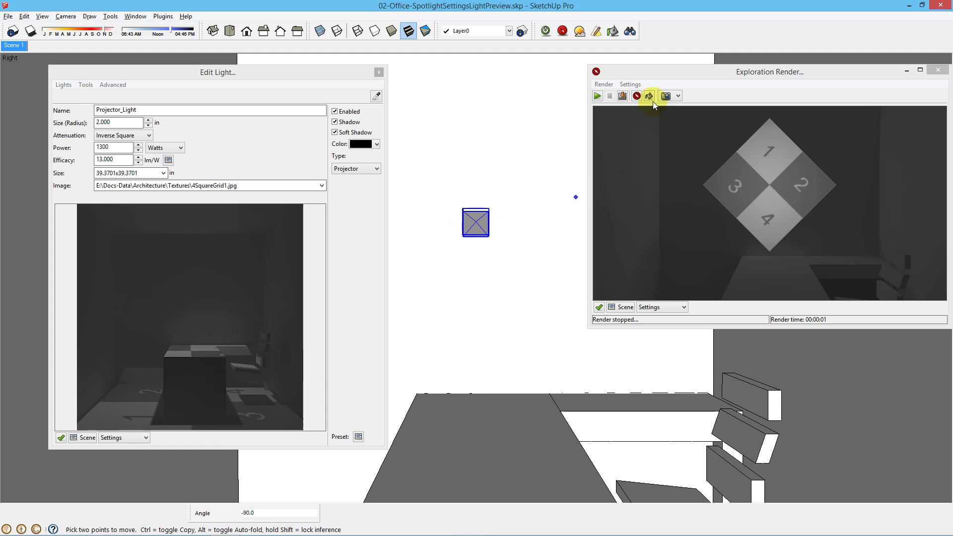
{"action": "left_click", "coordinate": [636, 95]}
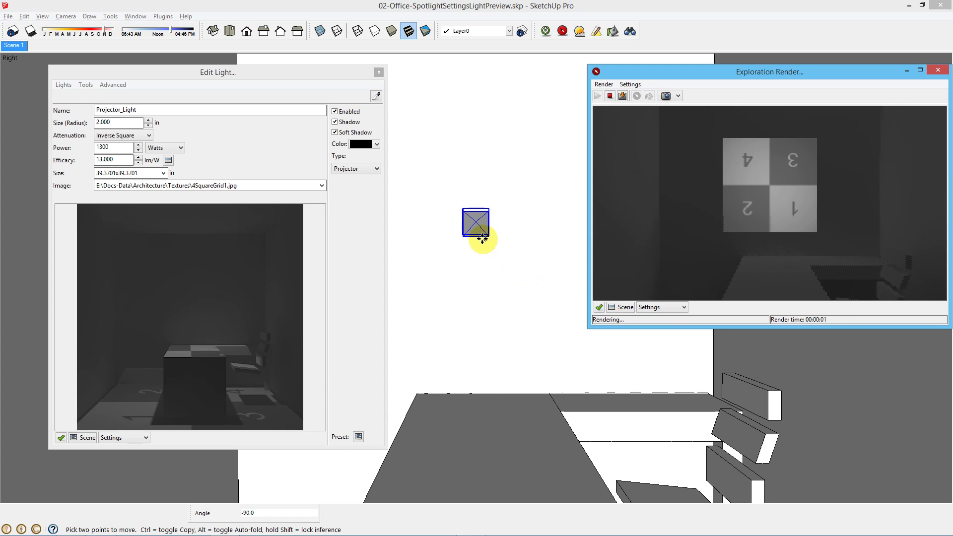
{"action": "left_click_drag", "start_coordinate": [477, 235], "coordinate": [477, 208]}
Re-render the rotated projector and return to the Scene 1 view
{"action": "left_click", "coordinate": [637, 96]}
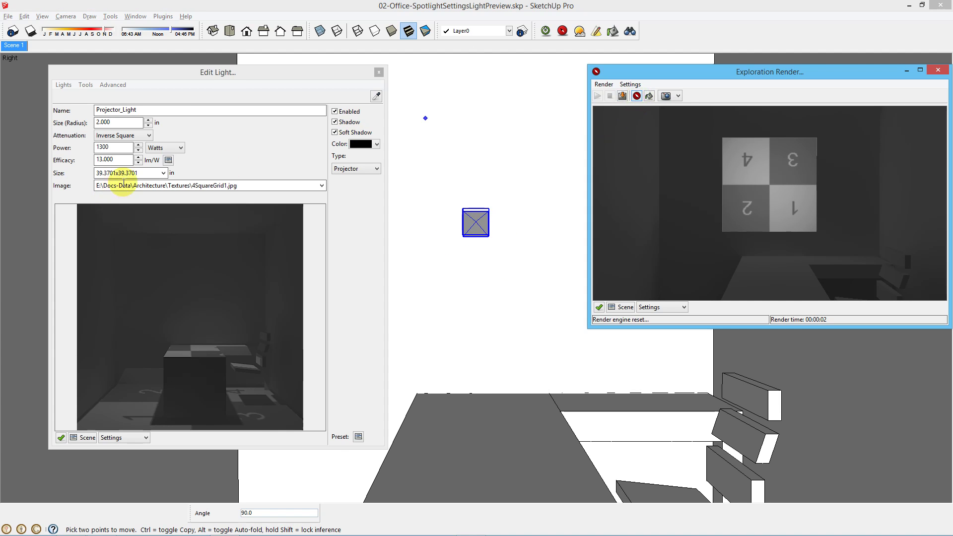
{"action": "left_click", "coordinate": [148, 172]}
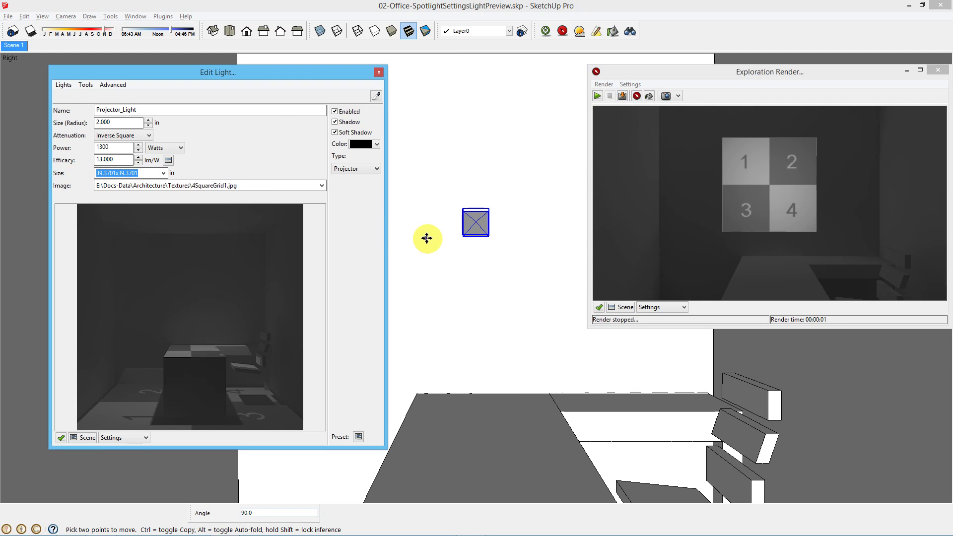
{"action": "left_click", "coordinate": [14, 46]}
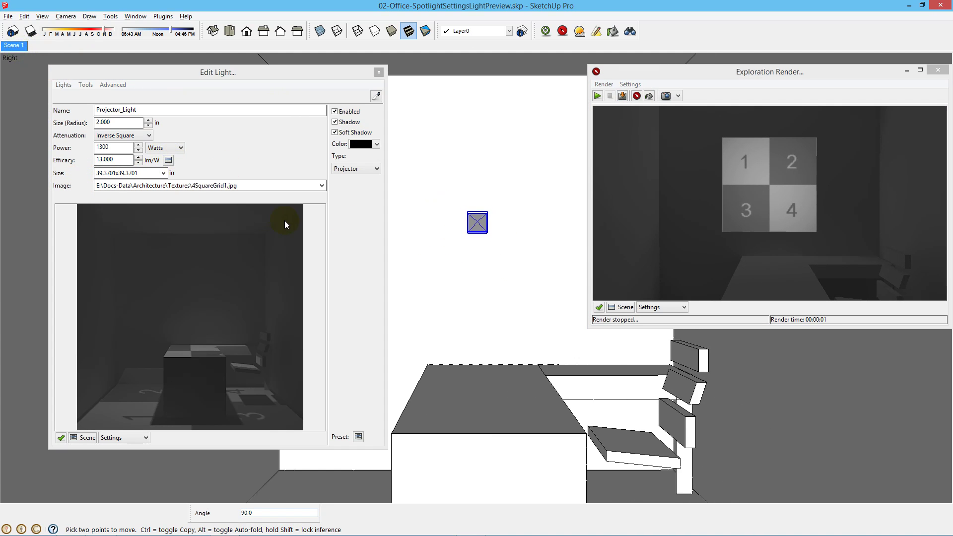
Try projector image sizes of 80x20 and then 20x80
{"action": "left_click", "coordinate": [145, 173]}
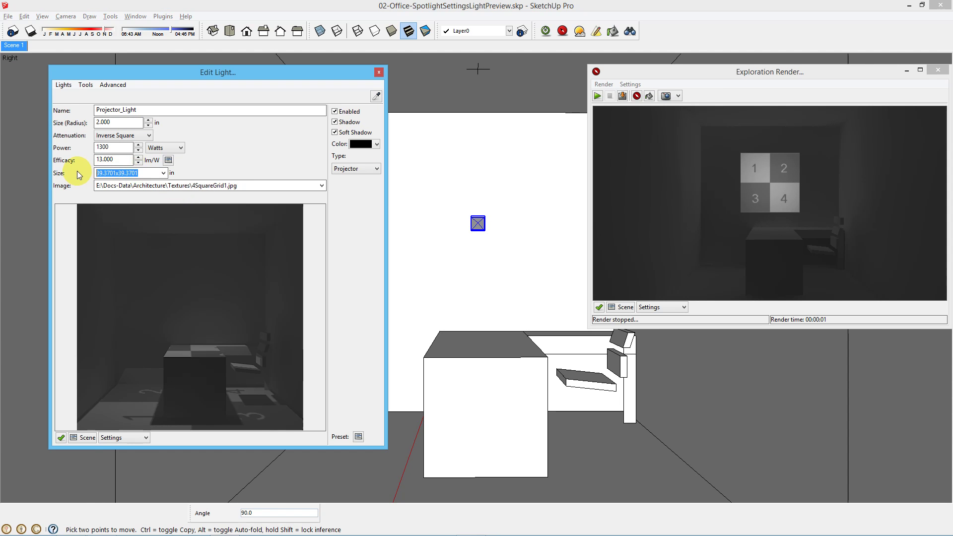
{"action": "type", "text": "80x20"}
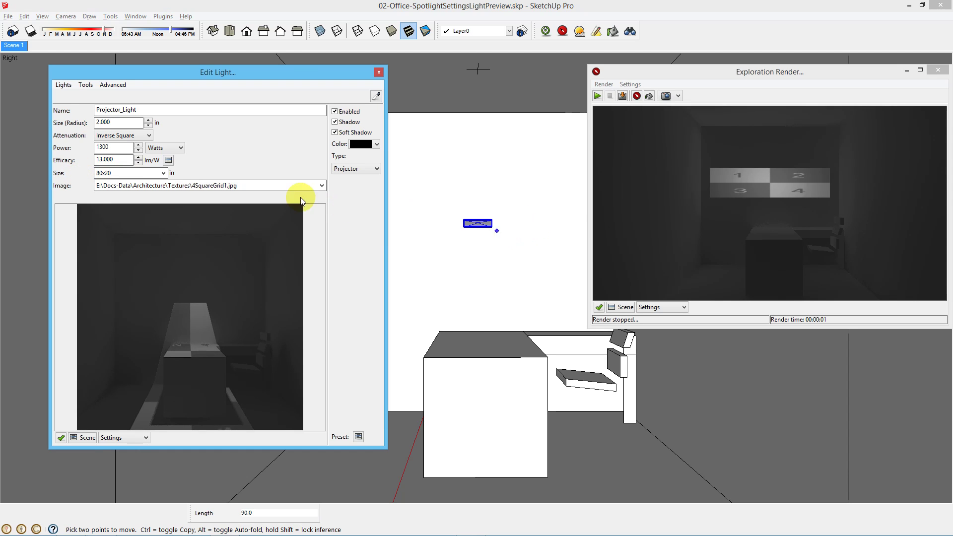
{"action": "left_click_drag", "start_coordinate": [113, 172], "coordinate": [67, 176]}
{"action": "type", "text": "20x80"}
{"action": "key", "text": "Return"}
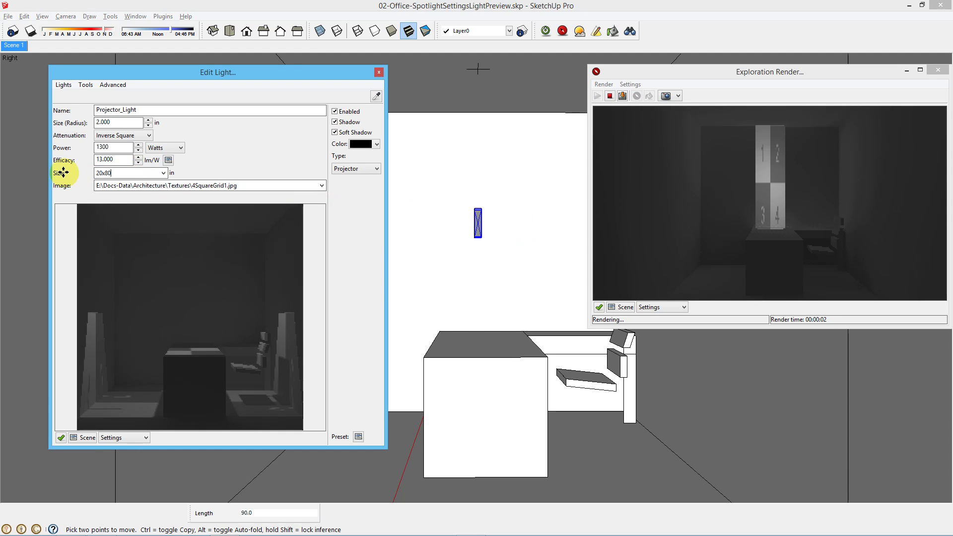
Set the projector image size to 40x40 and switch back to selecting
{"action": "left_click", "coordinate": [117, 173]}
{"action": "key", "text": "BackSpace"}
{"action": "key", "text": "BackSpace"}
{"action": "key", "text": "BackSpace"}
{"action": "key", "text": "BackSpace"}
{"action": "key", "text": "BackSpace"}
{"action": "type", "text": "40x40"}
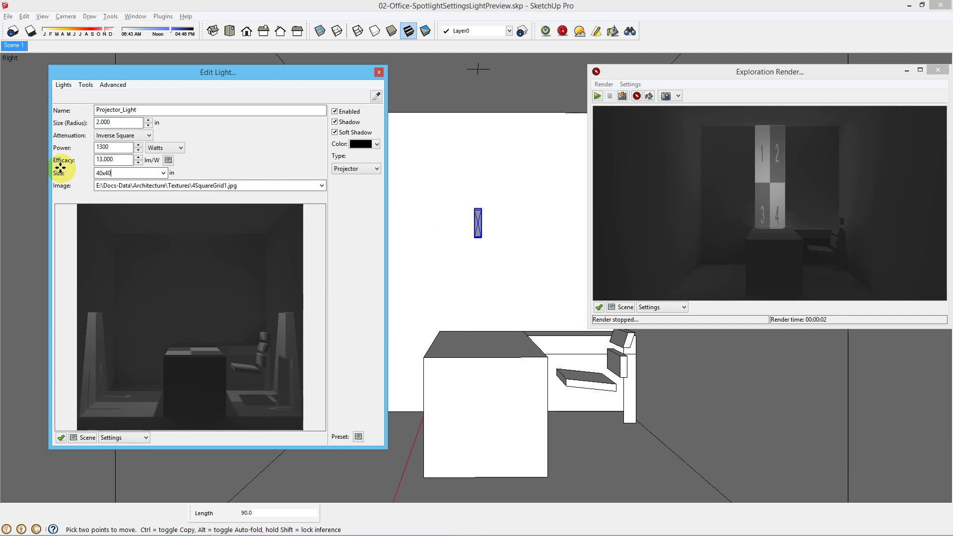
{"action": "key", "text": "Return"}
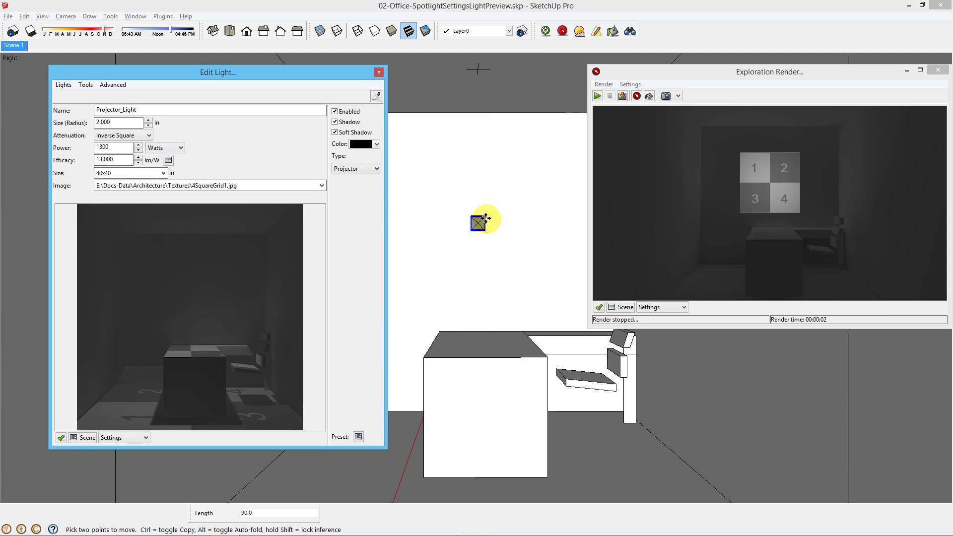
{"action": "left_click", "coordinate": [479, 225]}
{"action": "key", "text": "space"}
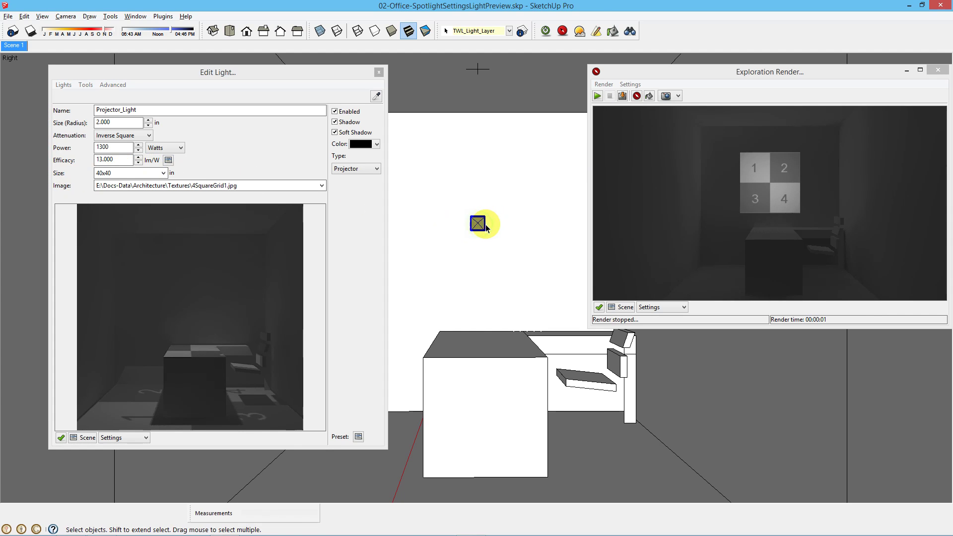
Place an IES-type Twilight light at the ceiling endpoint, aimed straight down at the desk
{"action": "left_click", "coordinate": [491, 227]}
{"action": "left_click", "coordinate": [596, 31]}
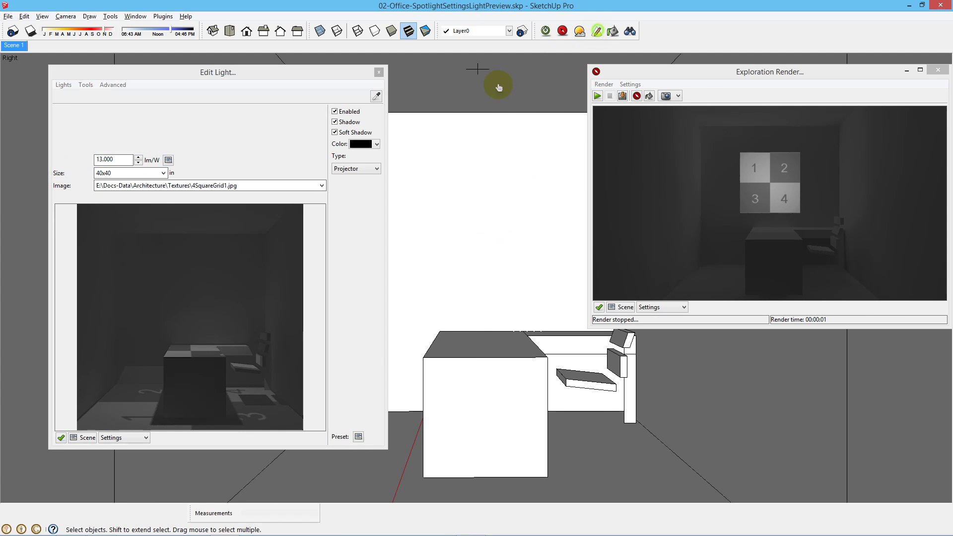
{"action": "right_click", "coordinate": [479, 108]}
{"action": "left_click", "coordinate": [499, 148]}
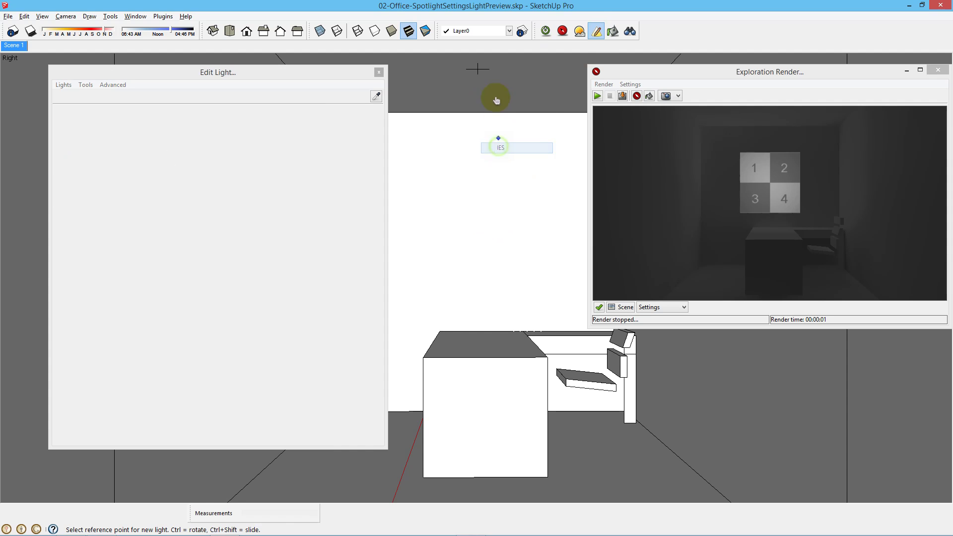
{"action": "left_click", "coordinate": [478, 70]}
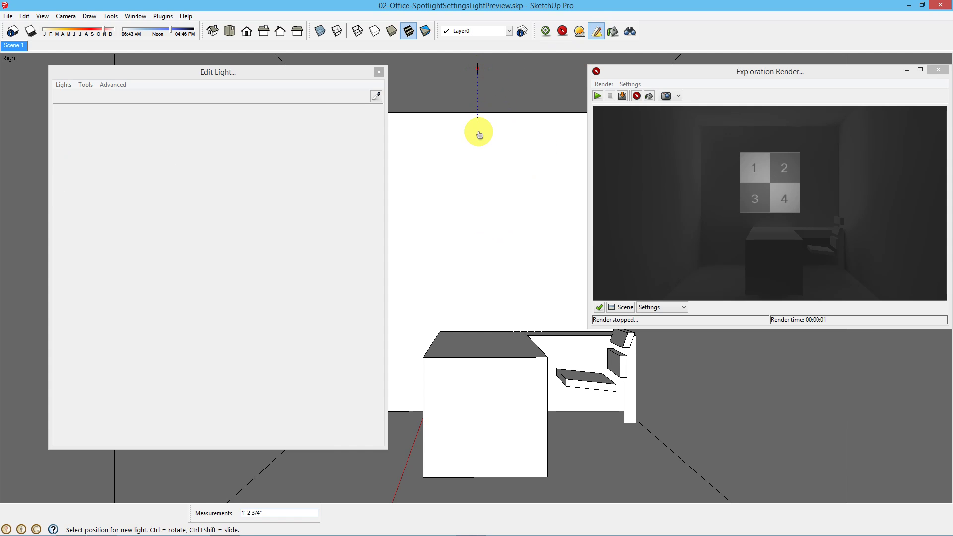
{"action": "left_click", "coordinate": [478, 219]}
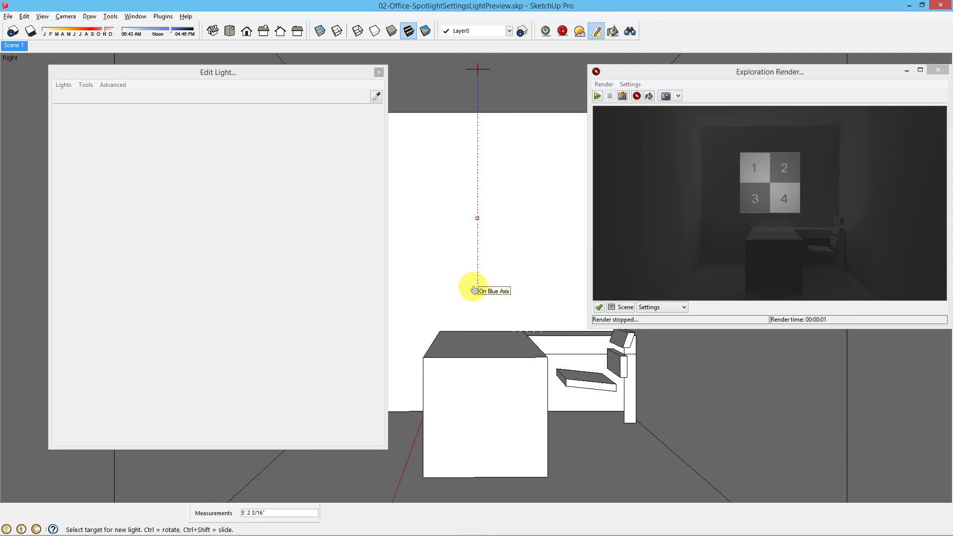
{"action": "left_click", "coordinate": [483, 340]}
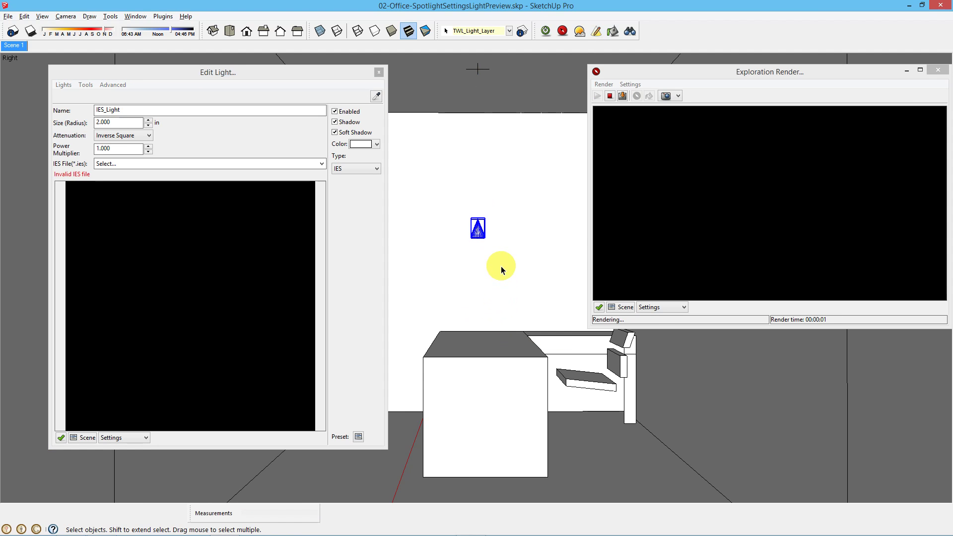
Switch to Chrome and view the Miami | Visa Lighting product page
{"action": "key", "text": "alt+Tab"}
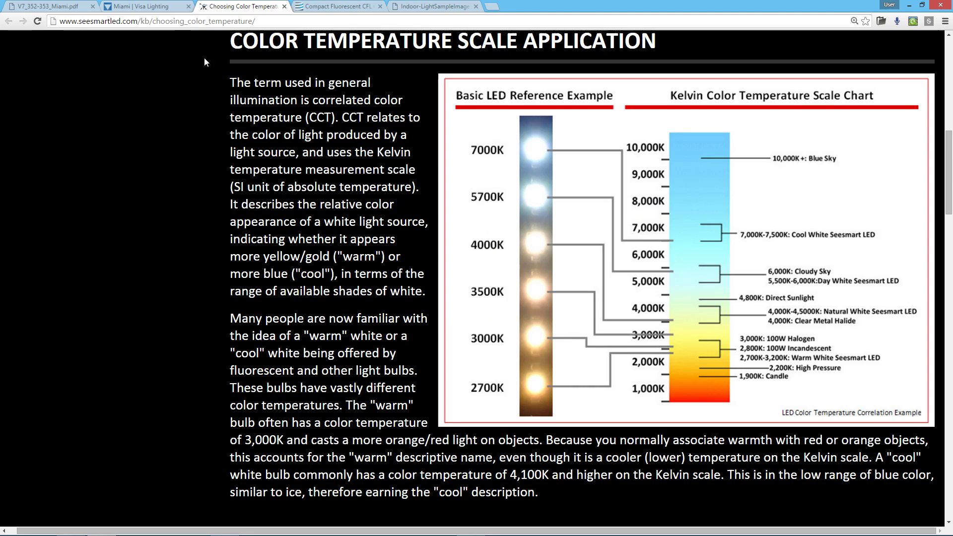
{"action": "left_click", "coordinate": [157, 7]}
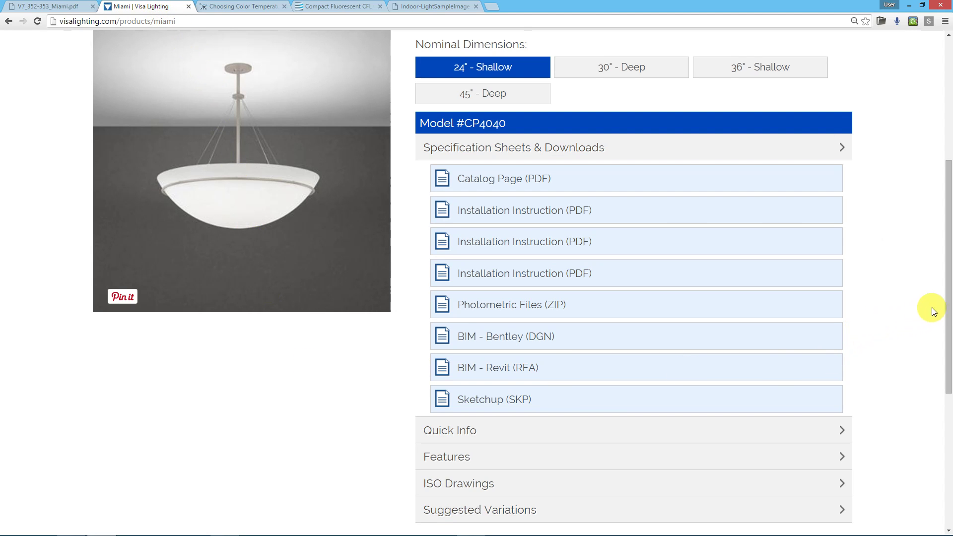
{"action": "left_click_drag", "start_coordinate": [949, 314], "coordinate": [948, 263]}
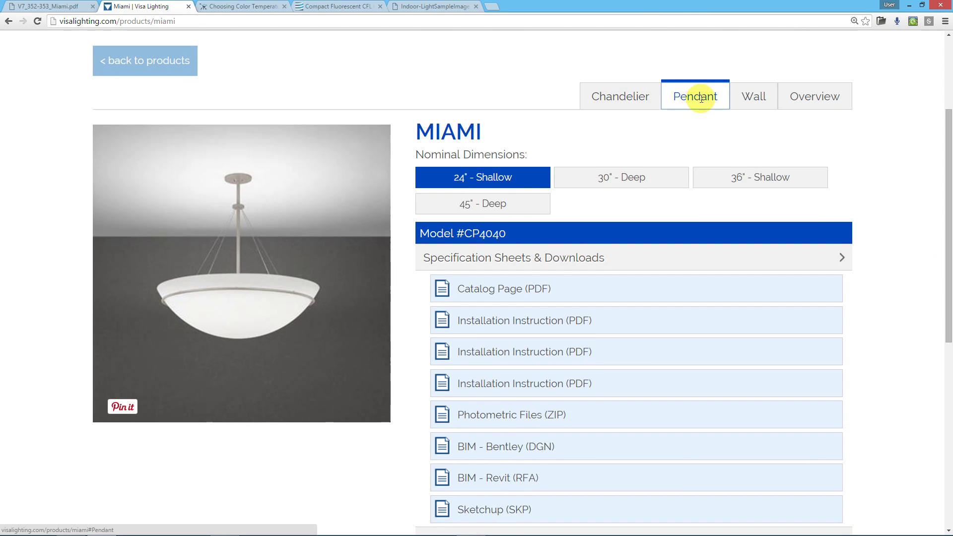
{"action": "scroll", "coordinate": [639, 254], "scroll_direction": "down", "scroll_amount": 2}
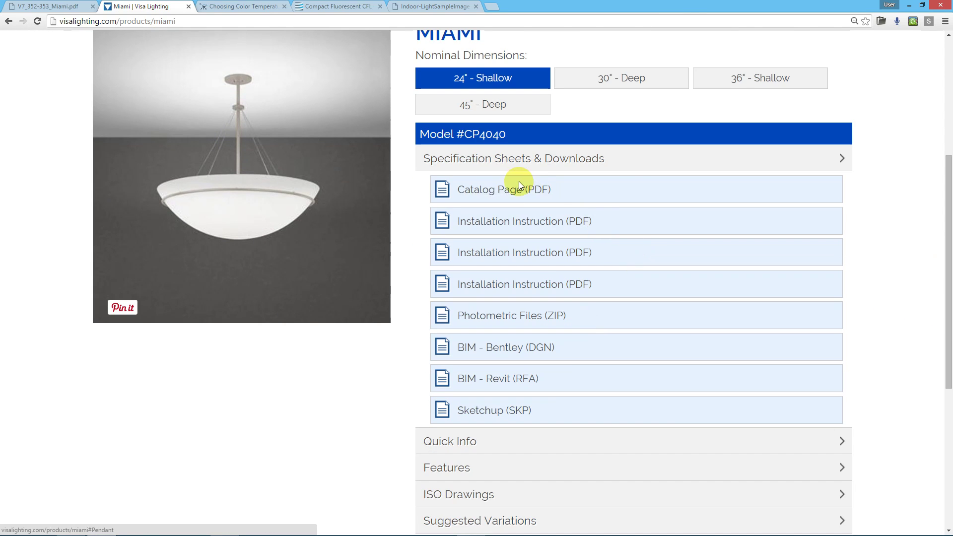
Scroll the Miami catalog PDF's photometric tables, then return to the product page
{"action": "left_click", "coordinate": [58, 9]}
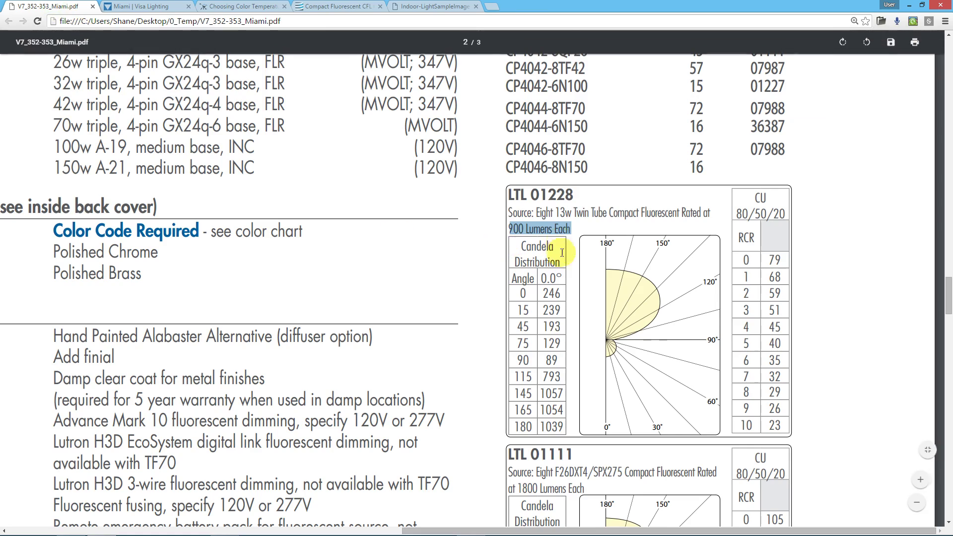
{"action": "scroll", "coordinate": [449, 402], "scroll_direction": "down", "scroll_amount": 8}
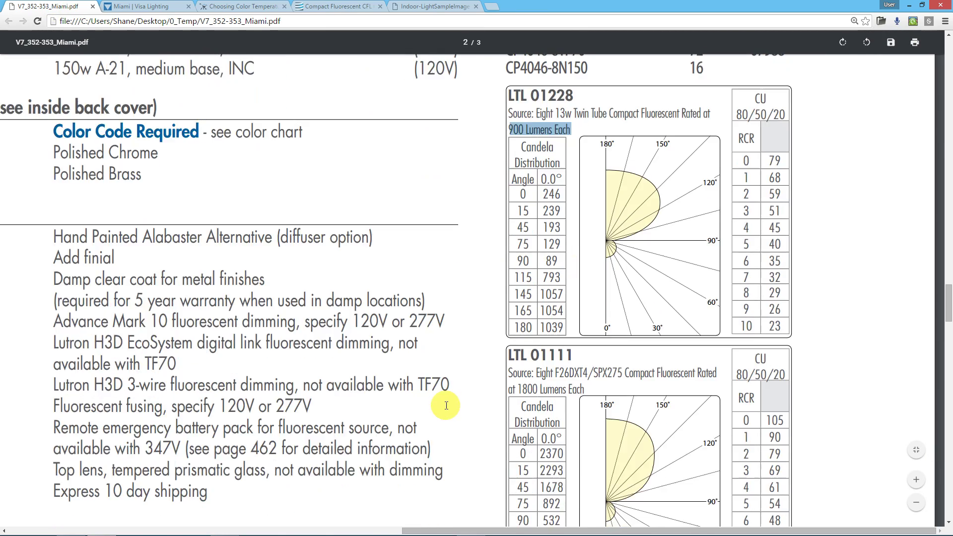
{"action": "scroll", "coordinate": [449, 401], "scroll_direction": "down", "scroll_amount": 3}
{"action": "scroll", "coordinate": [450, 395], "scroll_direction": "up", "scroll_amount": 10}
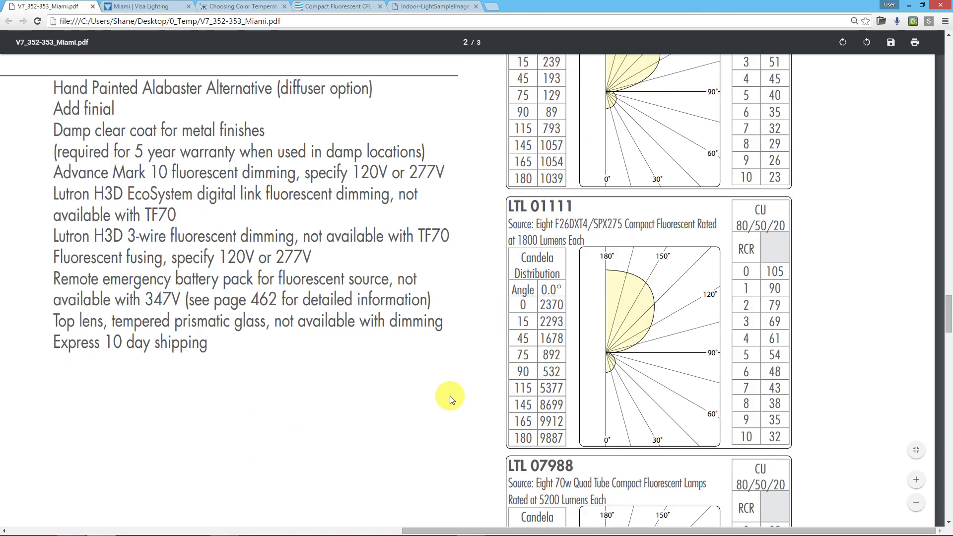
{"action": "left_click", "coordinate": [170, 7]}
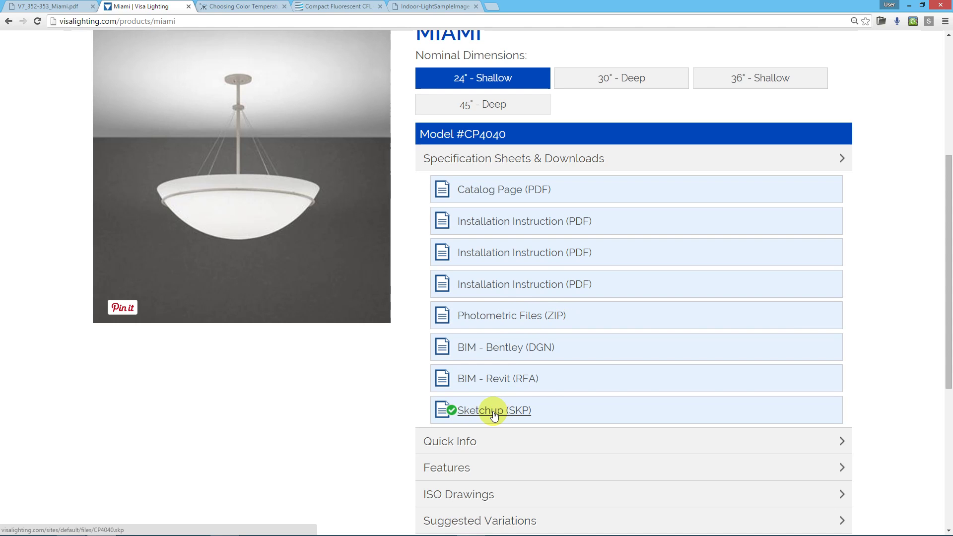
Compare the five numbered IES distributions (29, 9, 4, 25, 10) in the fymoro chart
{"action": "key", "text": "alt+Tab"}
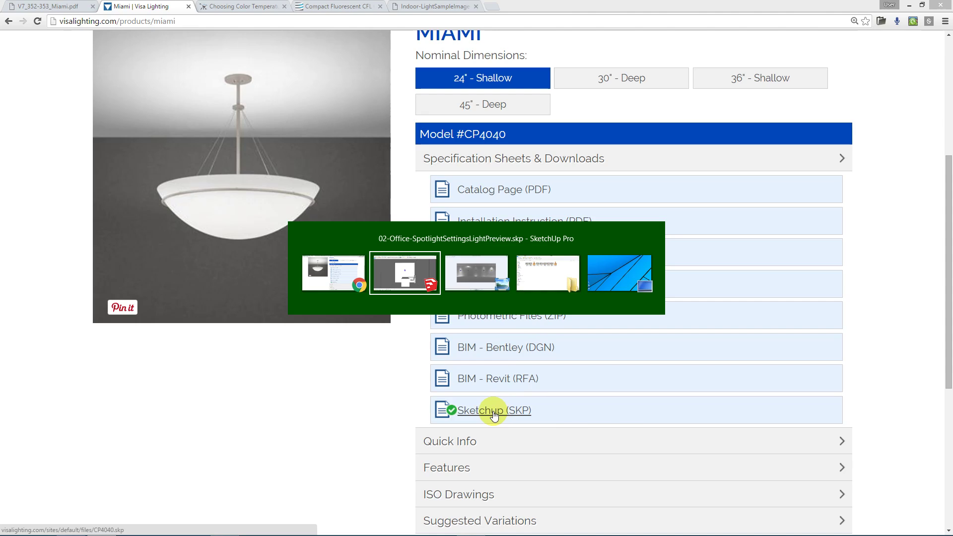
{"action": "key", "text": "o"}
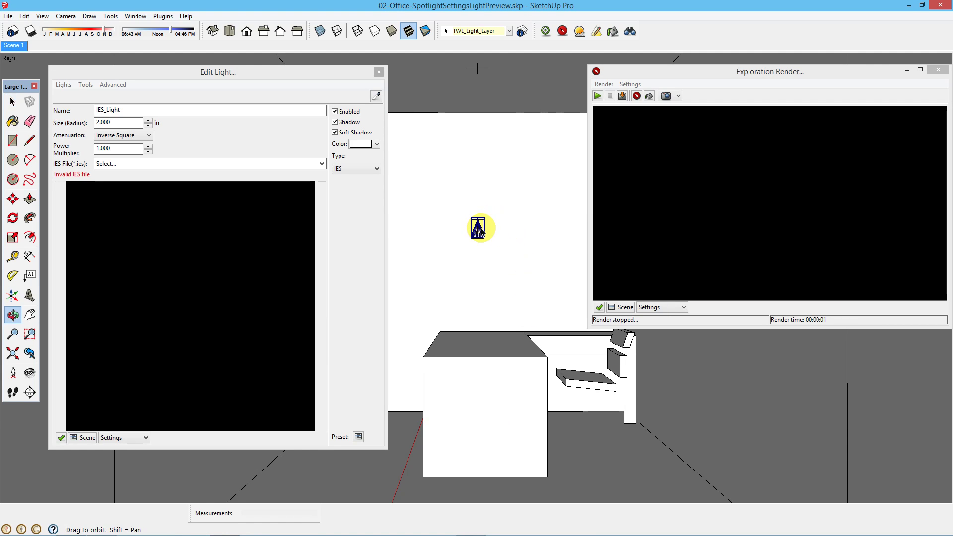
{"action": "key", "text": "space"}
{"action": "key", "text": "alt+Tab"}
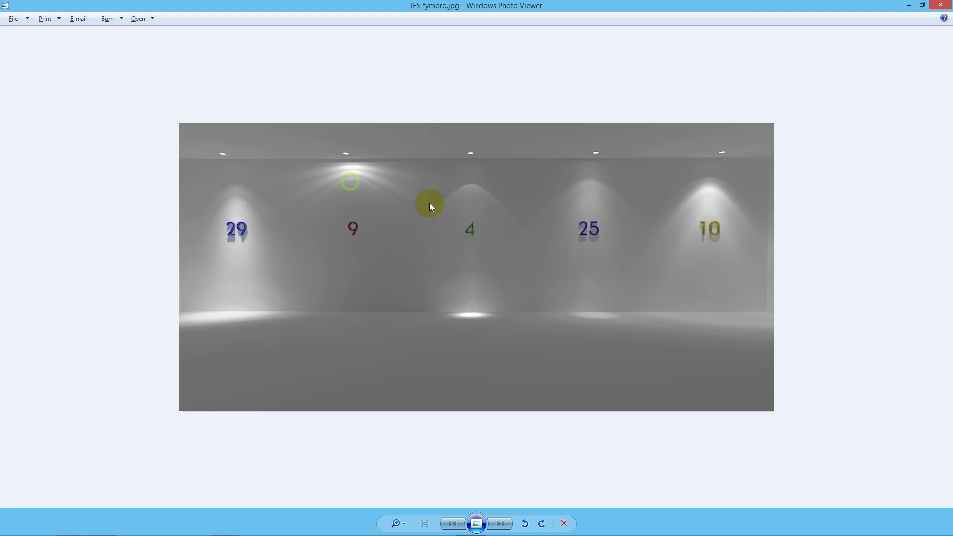
{"action": "left_click", "coordinate": [470, 211]}
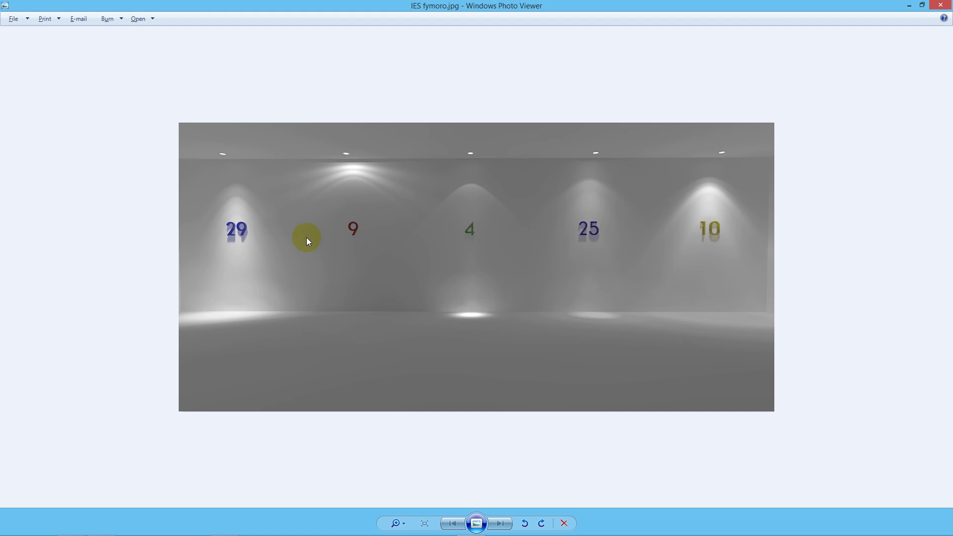
{"action": "key", "text": "alt+Tab"}
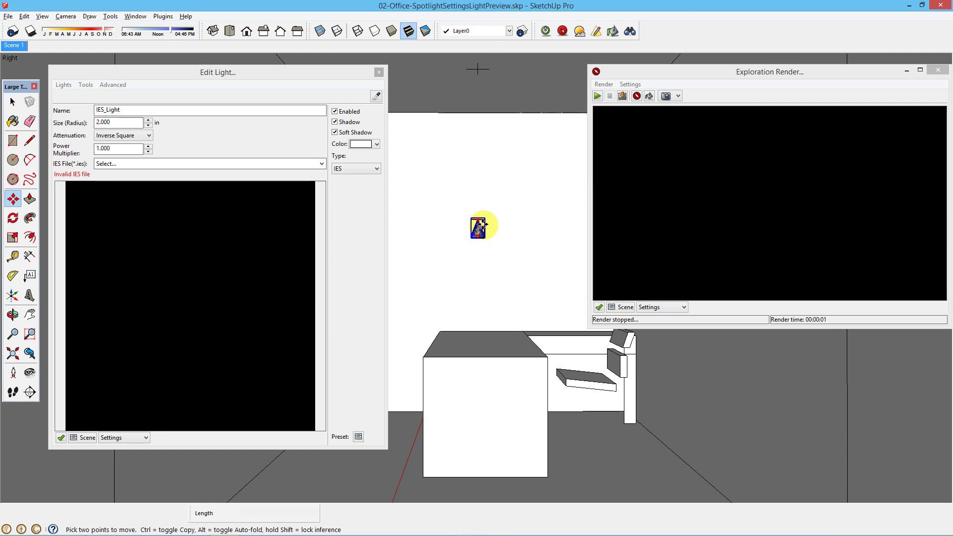
Load the 4.IES profile into the IES light and orbit to inspect it
{"action": "left_click", "coordinate": [238, 165]}
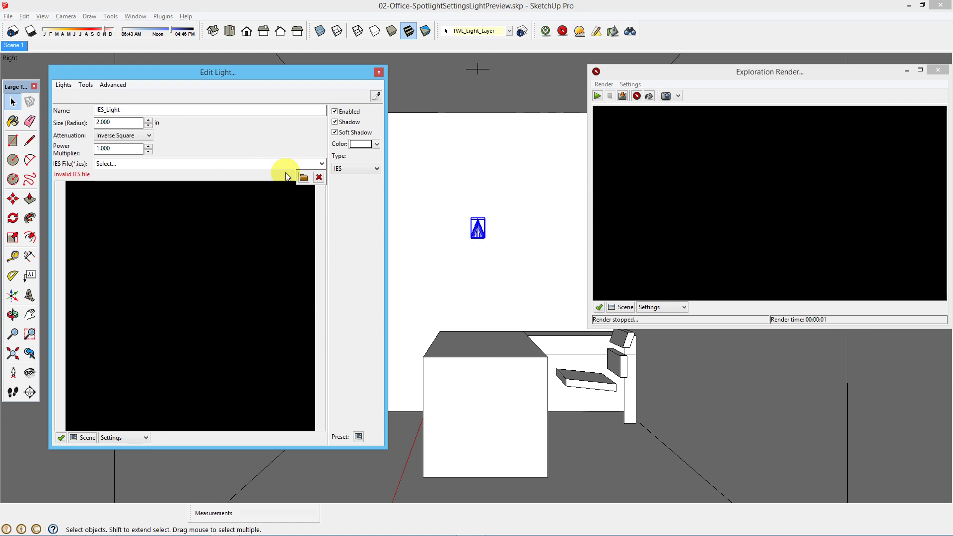
{"action": "left_click", "coordinate": [304, 175]}
{"action": "left_click", "coordinate": [297, 200]}
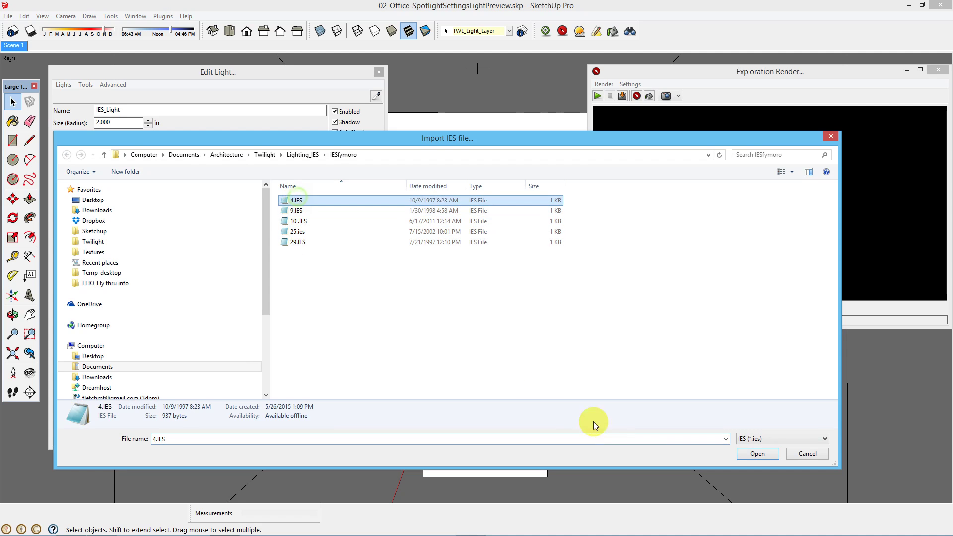
{"action": "left_click", "coordinate": [747, 454]}
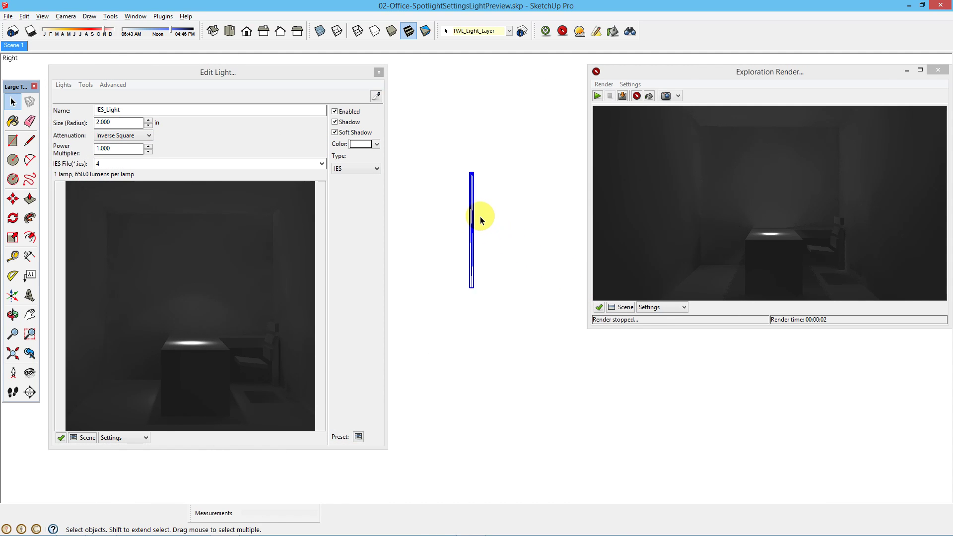
{"action": "middle_click_drag", "start_coordinate": [466, 207], "coordinate": [496, 195]}
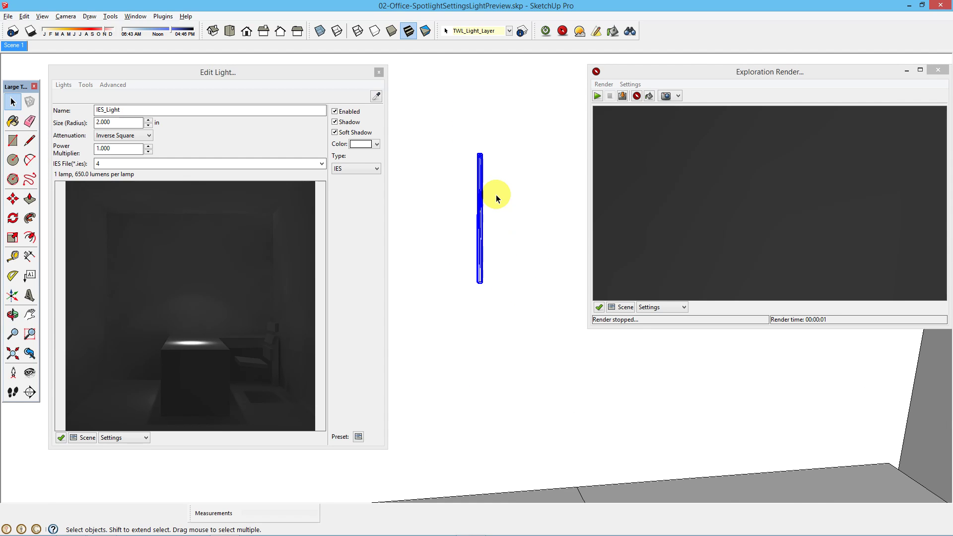
Replace it with the 9.IES profile at 5000 lumens and orbit around its distribution
{"action": "left_click", "coordinate": [317, 173]}
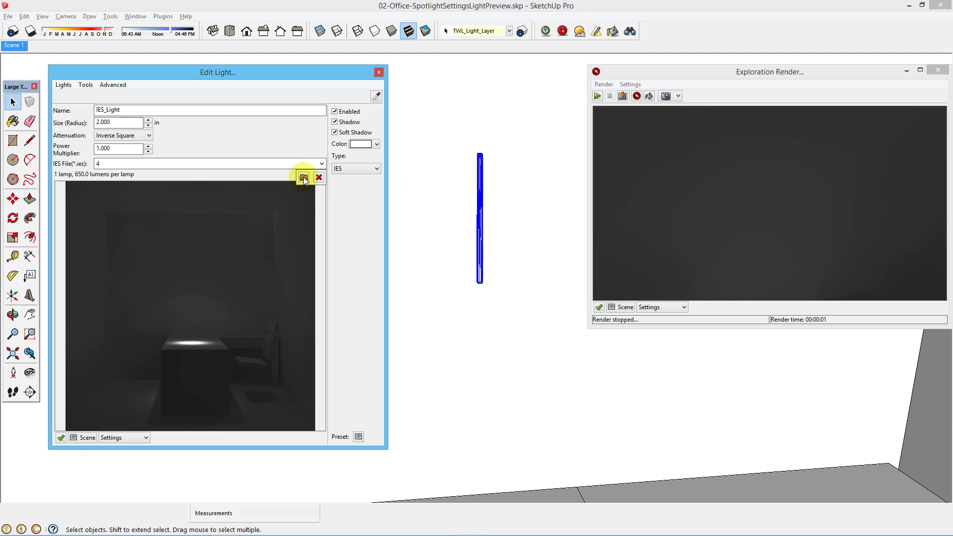
{"action": "left_click", "coordinate": [304, 178]}
{"action": "left_click", "coordinate": [297, 211]}
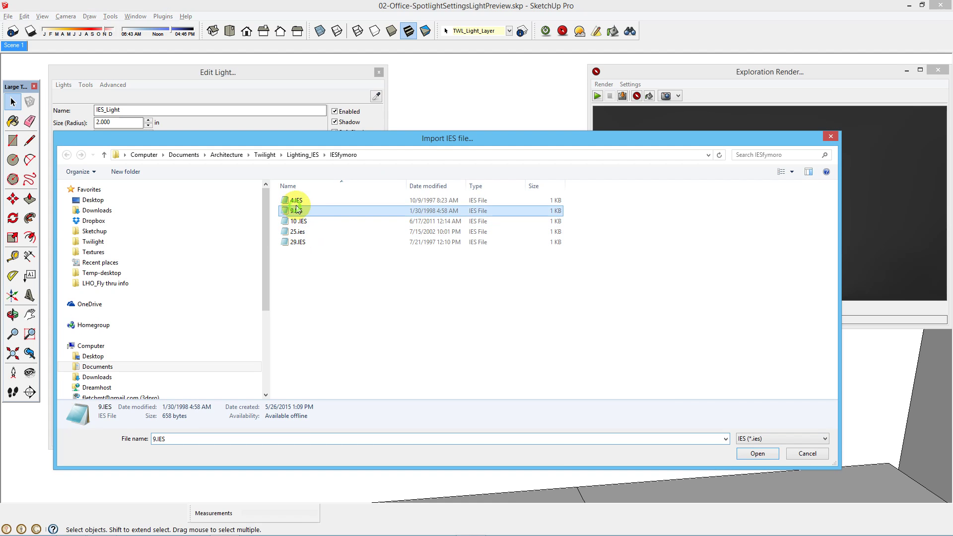
{"action": "left_click", "coordinate": [763, 454]}
{"action": "middle_click_drag", "start_coordinate": [489, 188], "coordinate": [416, 200]}
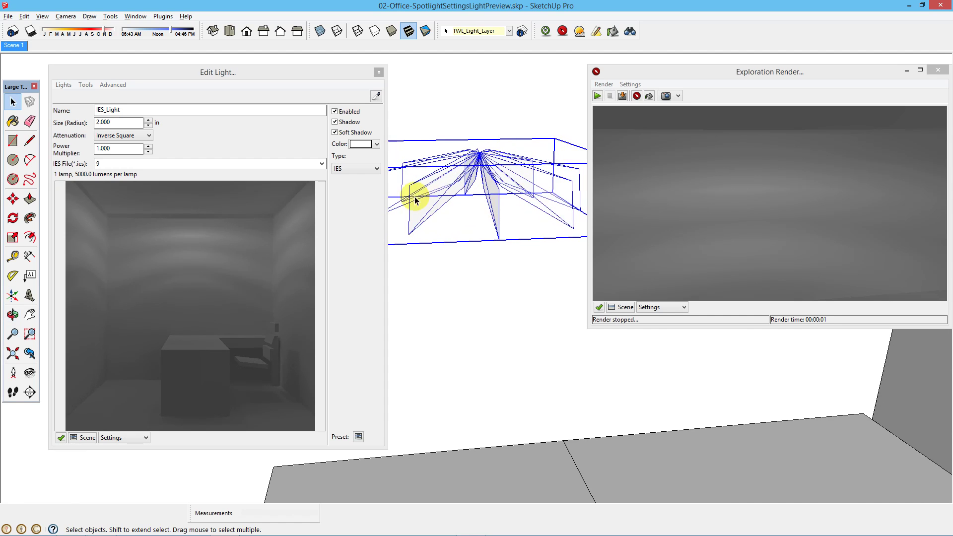
Load the 10.IES profile into the IES light and orbit to inspect it
{"action": "left_click", "coordinate": [304, 196]}
{"action": "left_click", "coordinate": [304, 178]}
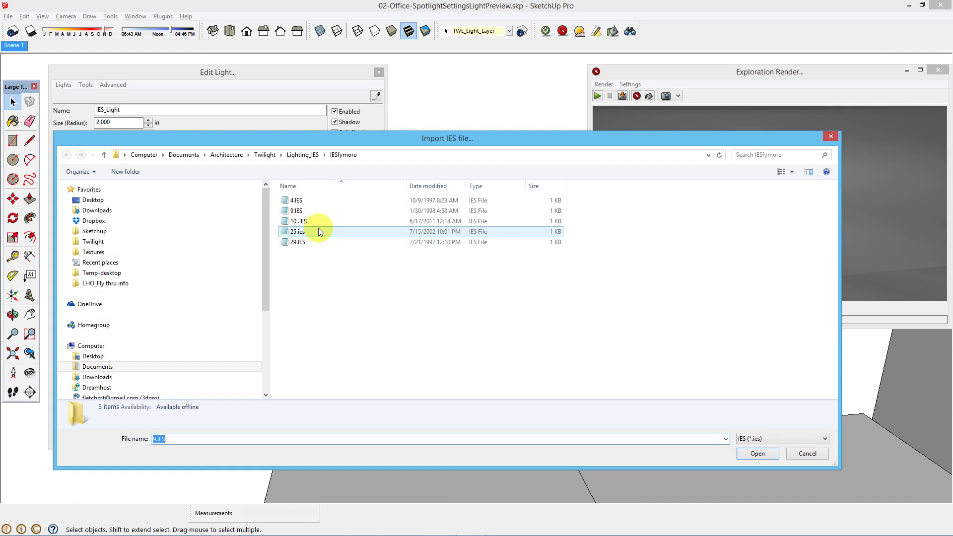
{"action": "left_click", "coordinate": [299, 221]}
{"action": "left_click", "coordinate": [756, 452]}
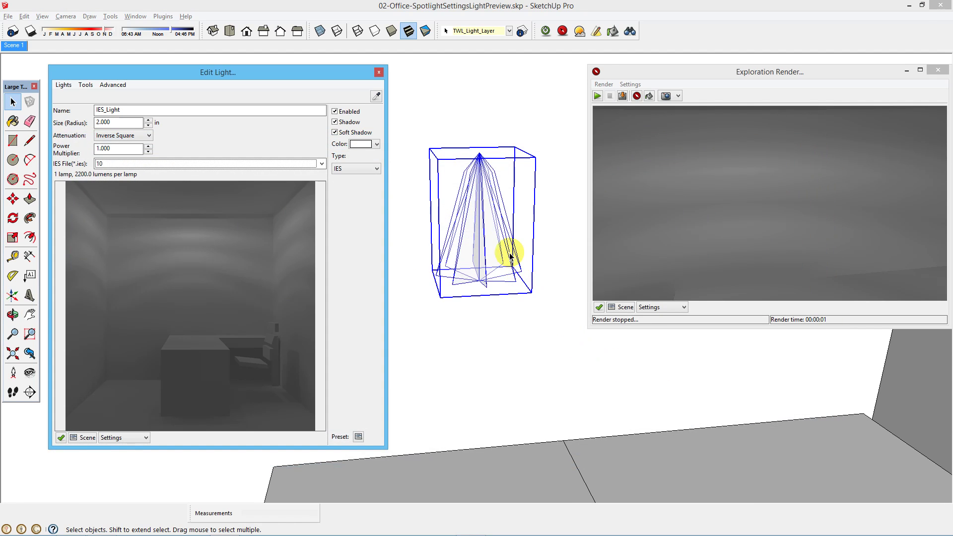
{"action": "middle_click_drag", "start_coordinate": [497, 254], "coordinate": [513, 288]}
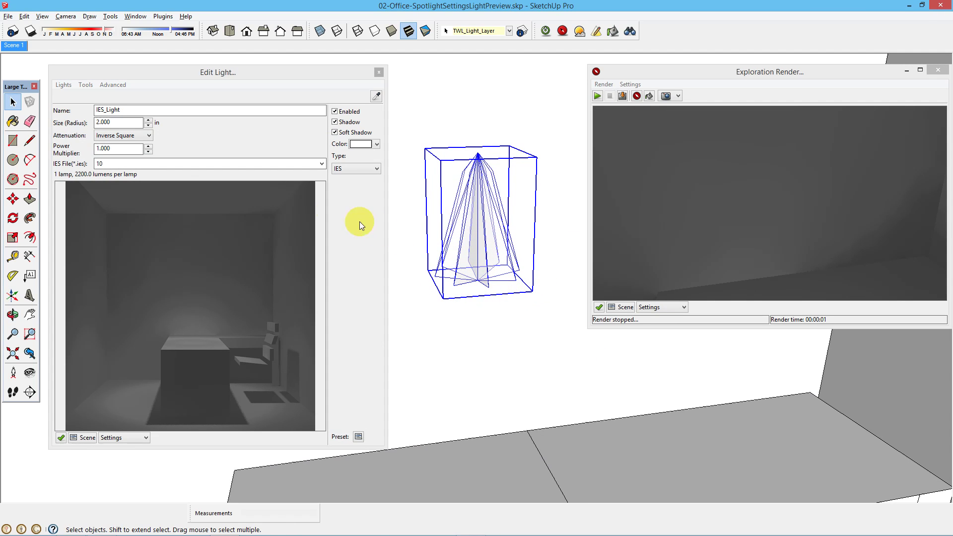
Swap in the 25.ies profile at 585.8 lumens per lamp and view from higher up
{"action": "left_click", "coordinate": [321, 174]}
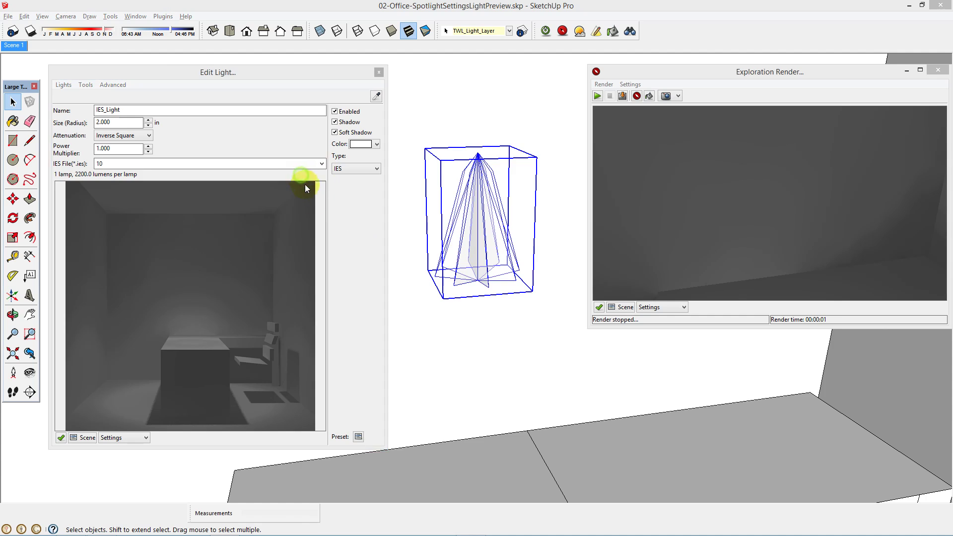
{"action": "left_click", "coordinate": [304, 178]}
{"action": "left_click", "coordinate": [298, 232]}
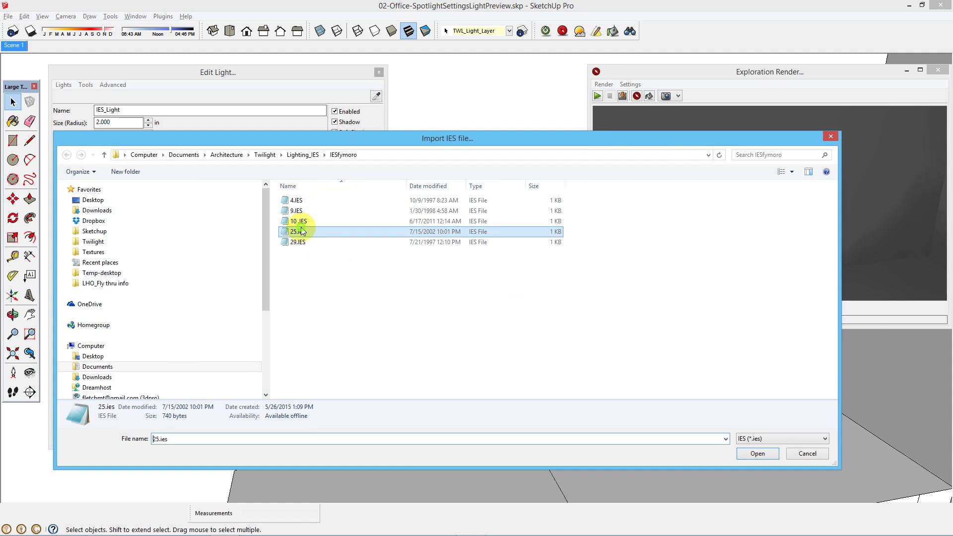
{"action": "left_click", "coordinate": [751, 454]}
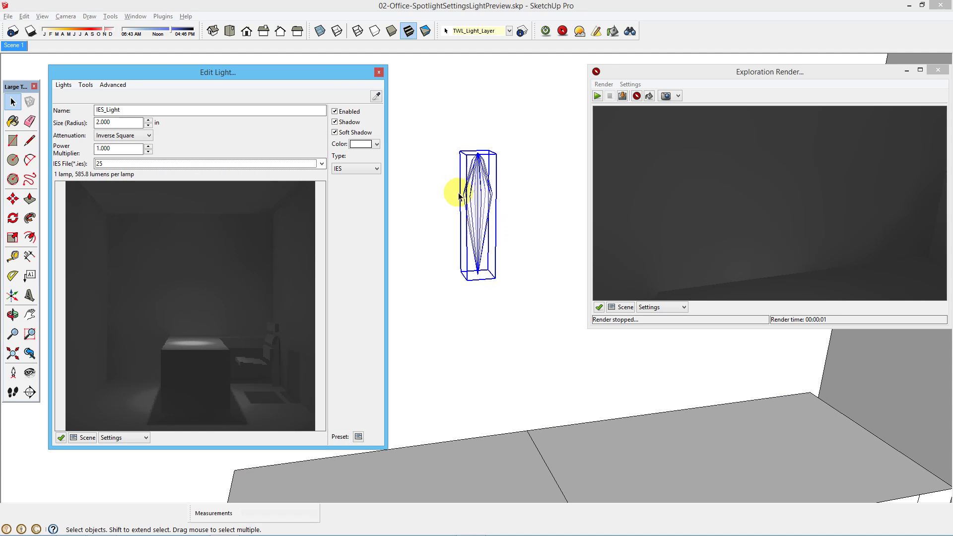
{"action": "middle_click_drag", "start_coordinate": [480, 279], "coordinate": [458, 316]}
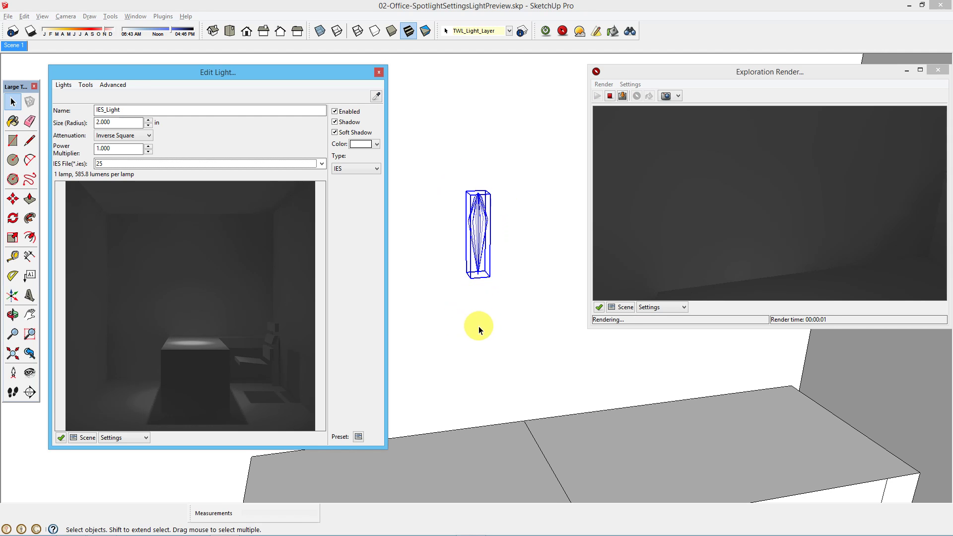
Return to Scene 1, select the IES light and orbit to see it at an angle
{"action": "left_click", "coordinate": [20, 49]}
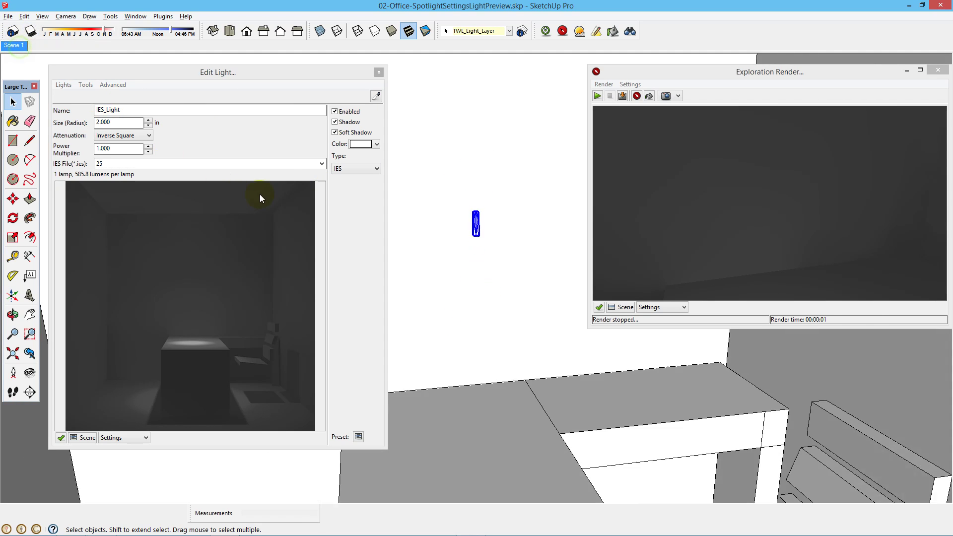
{"action": "left_click", "coordinate": [322, 164]}
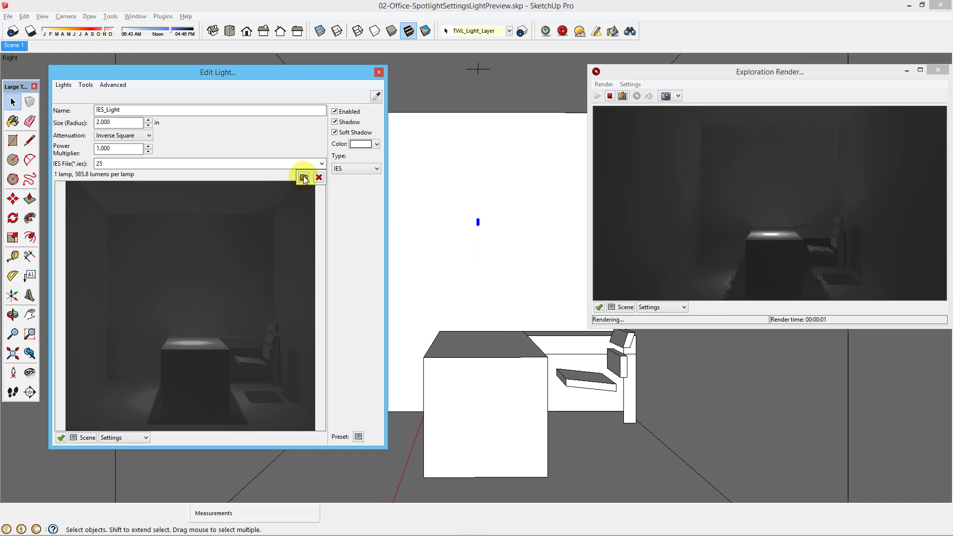
{"action": "left_click", "coordinate": [482, 252]}
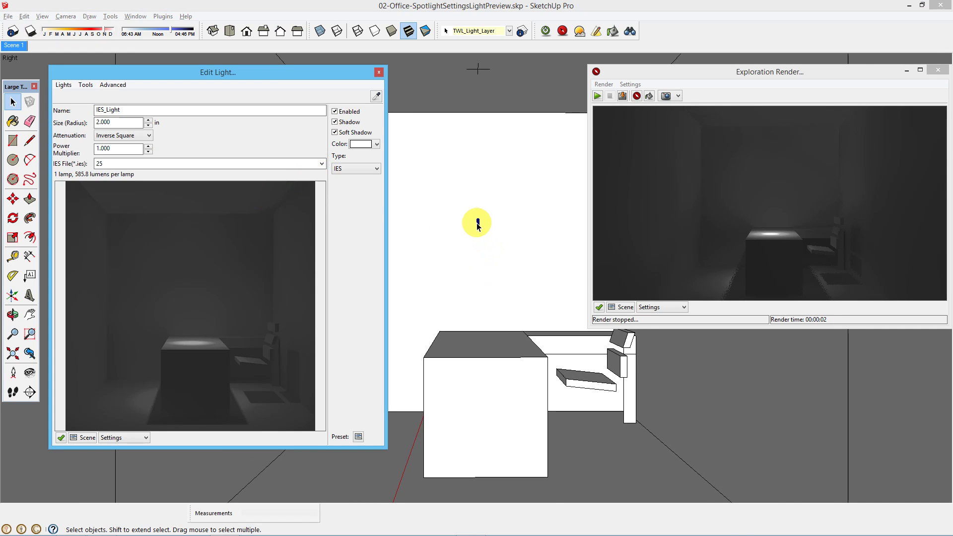
{"action": "scroll", "coordinate": [480, 222], "scroll_direction": "up", "scroll_amount": 5}
{"action": "scroll", "coordinate": [480, 223], "scroll_direction": "up", "scroll_amount": 3}
{"action": "middle_click_drag", "start_coordinate": [473, 222], "coordinate": [595, 292]}
{"action": "middle_click_drag", "start_coordinate": [435, 208], "coordinate": [472, 209]}
Rotate the IES light onto its side toward the back wall and re-render the scene
{"action": "key", "text": "m"}
{"action": "left_click", "coordinate": [484, 189]}
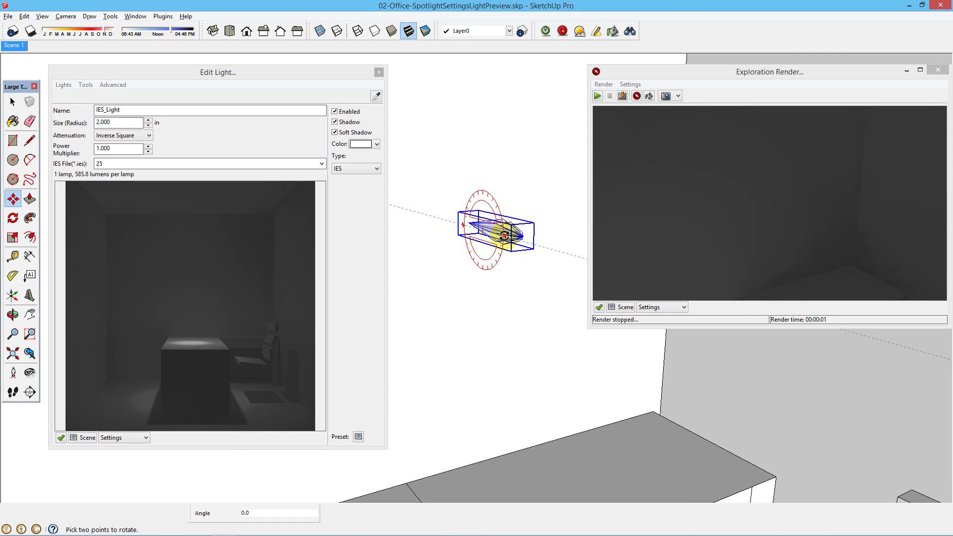
{"action": "left_click", "coordinate": [505, 236]}
{"action": "key", "text": "space"}
{"action": "left_click", "coordinate": [639, 95]}
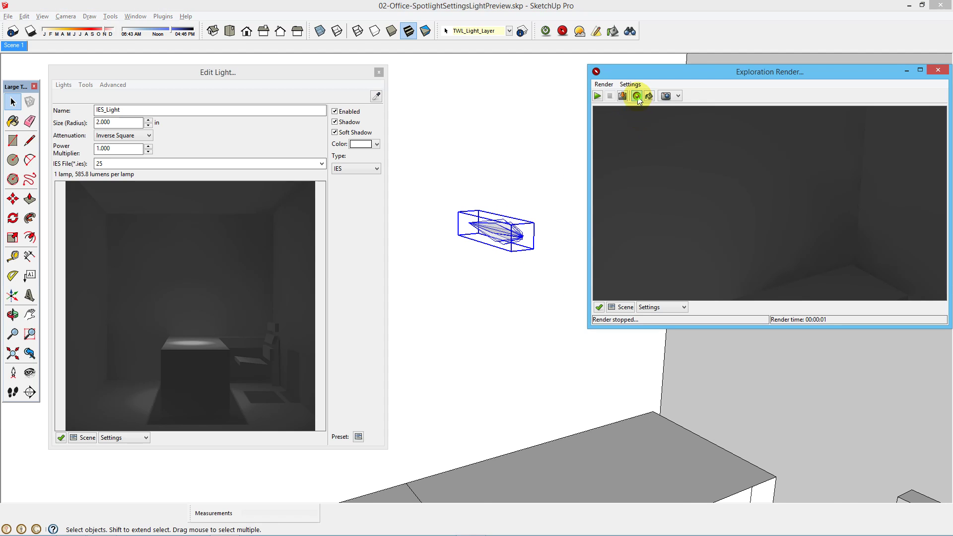
{"action": "left_click", "coordinate": [21, 46]}
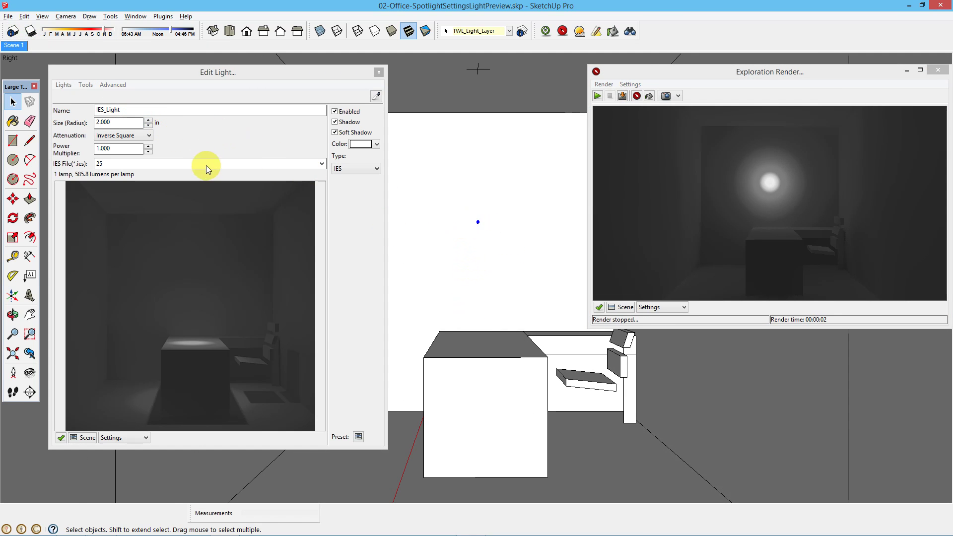
Load the 9.IES profile back into the sideways IES light at 5000 lumens
{"action": "left_click", "coordinate": [208, 164]}
{"action": "left_click", "coordinate": [303, 178]}
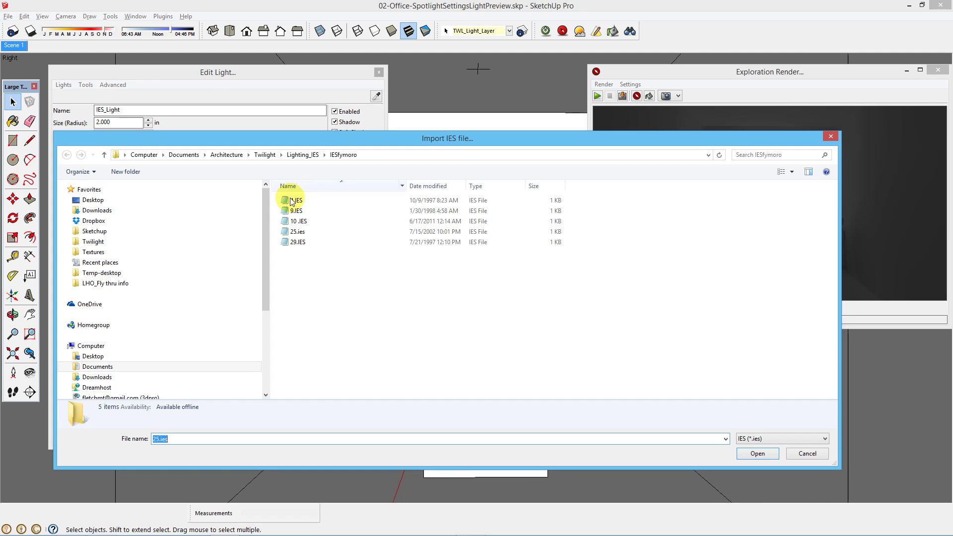
{"action": "left_click", "coordinate": [293, 201]}
{"action": "double_click", "coordinate": [293, 201]}
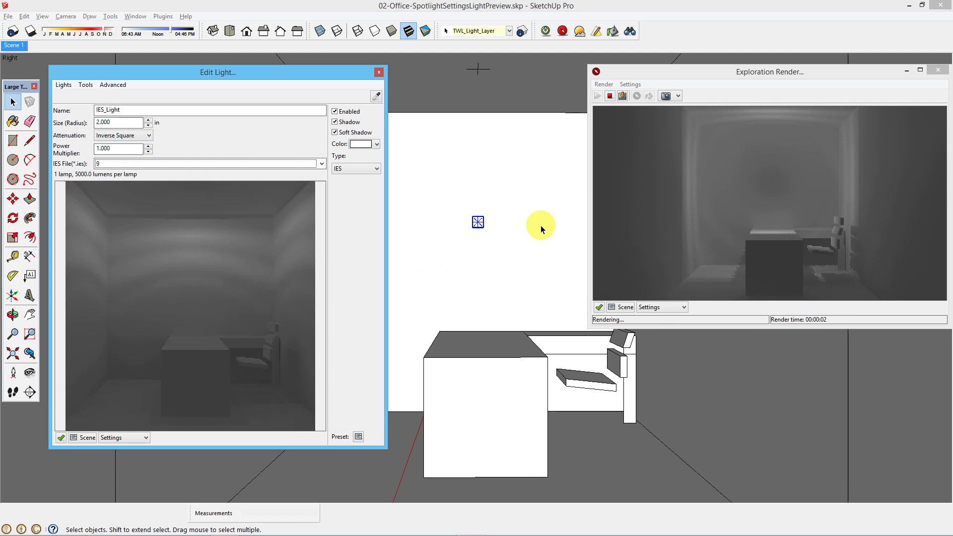